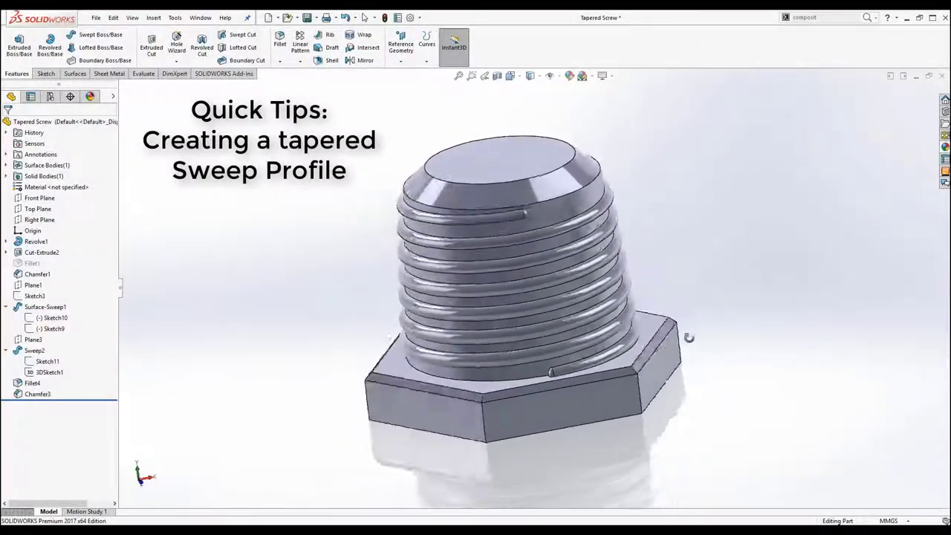
Step: Orbit the finished threaded screw to inspect it from another angle
mouse_move(689, 338)
middle_mouse_down()
mouse_move(686, 289)
mouse_move(654, 353)
mouse_move(556, 355)
mouse_move(520, 334)
mouse_move(474, 383)
mouse_move(347, 388)
mouse_move(386, 411)
mouse_move(378, 414)
middle_mouse_up()
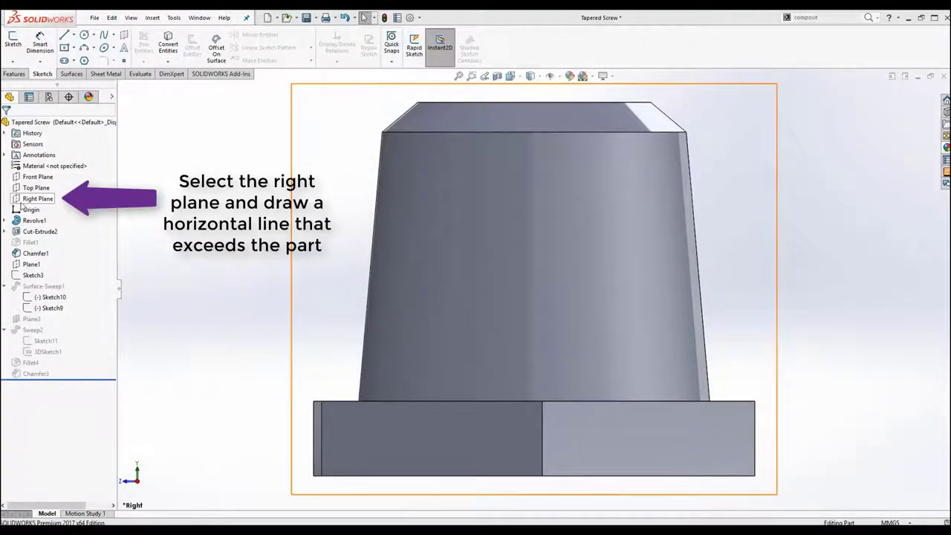
Step: Review Sketch10's horizontal line without changes, then view the Front Plane straight on
right_click(37, 300)
left_click(42, 269)
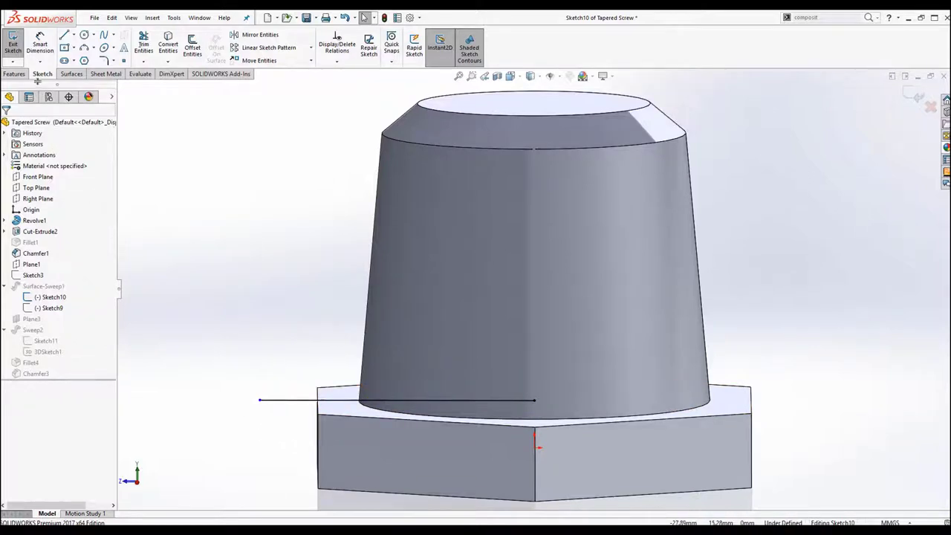
left_click(15, 60)
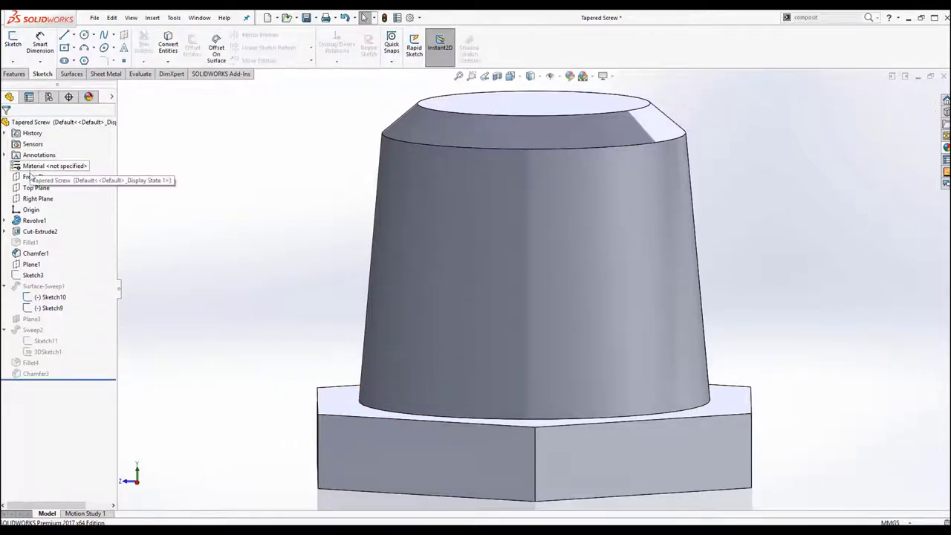
right_click(35, 176)
left_click(83, 161)
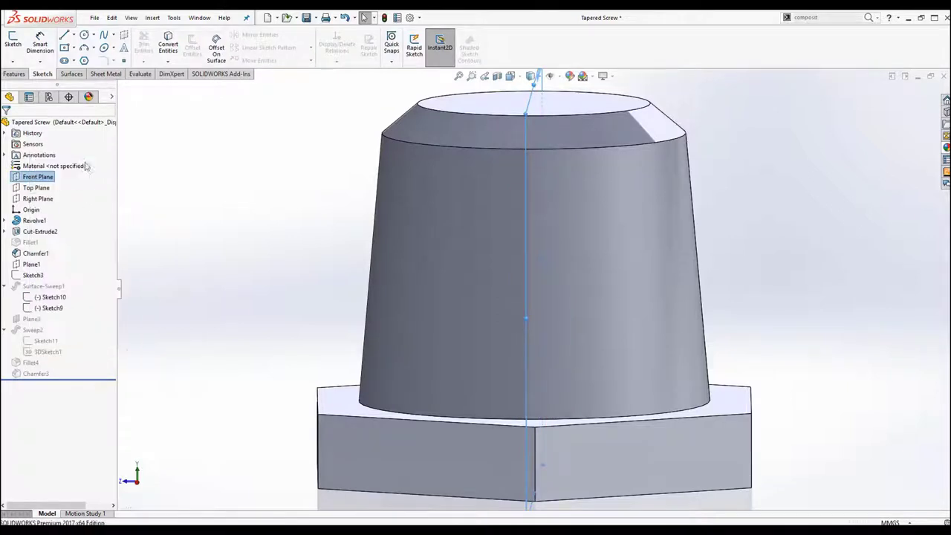
Step: Review Sketch9's vertical line from the base centre to the thread's top edge
right_click(52, 309)
left_click(65, 286)
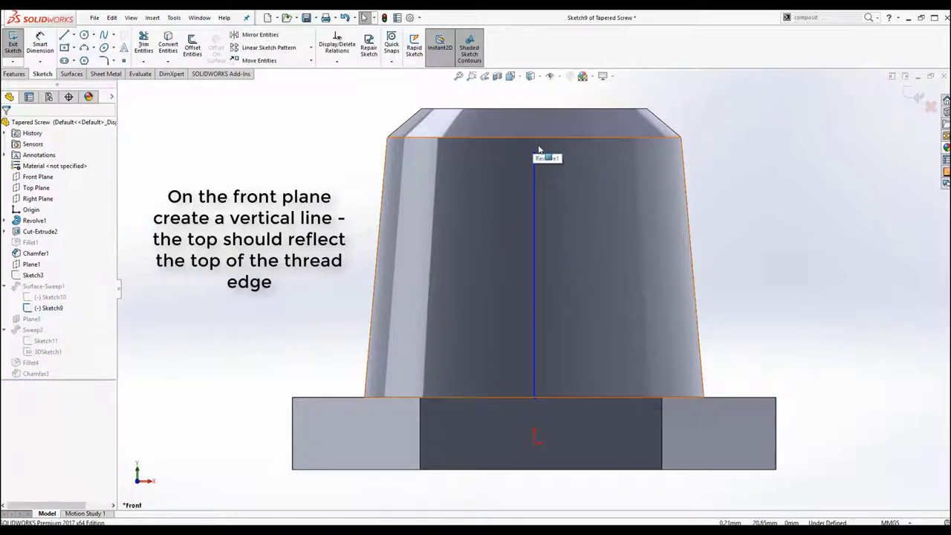
key("Down")
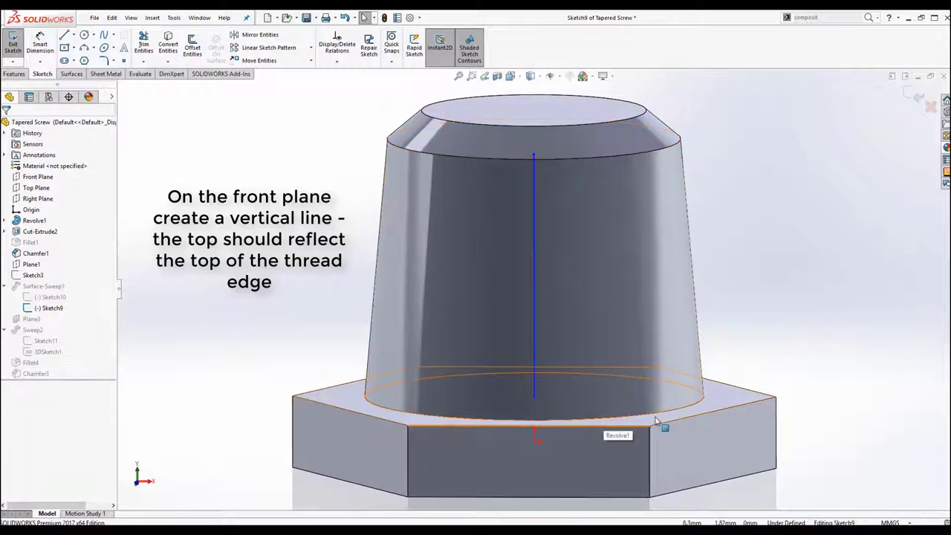
left_click(13, 42)
right_click(37, 286)
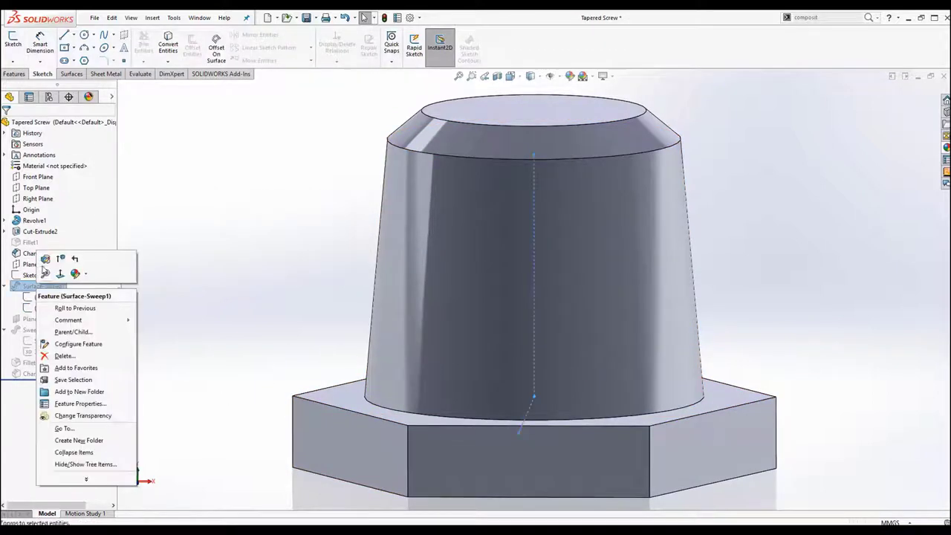
Step: Unsuppress Surface-Sweep1, briefly show its swept thread surface, then hide it again
left_click(47, 260)
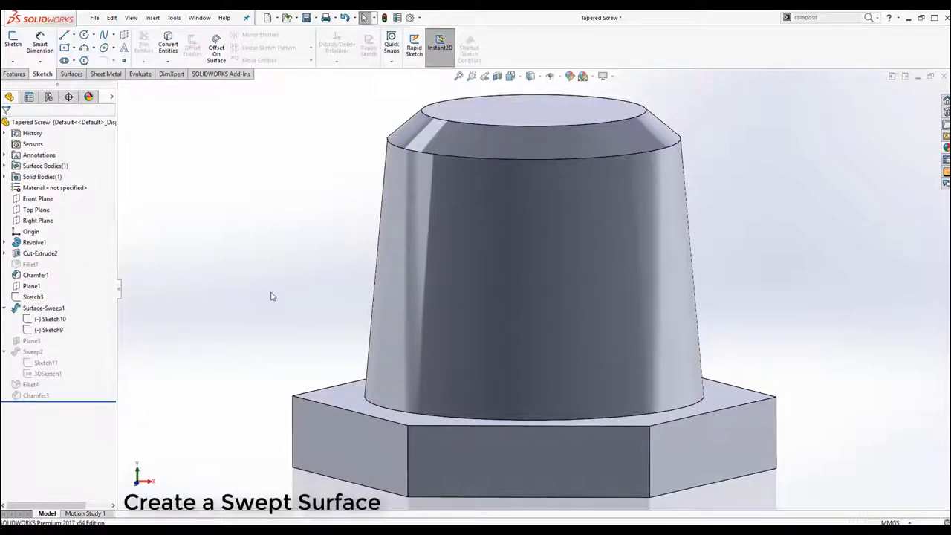
left_click(44, 308)
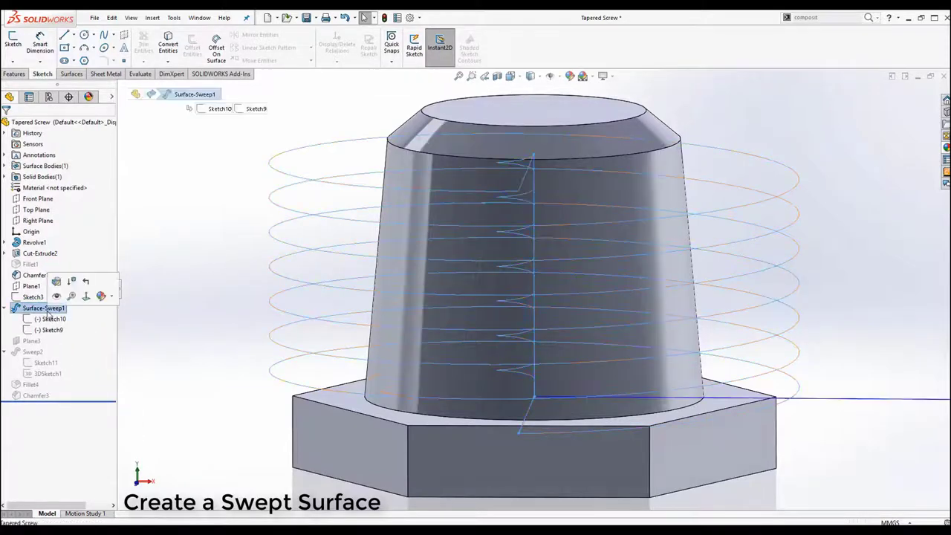
left_click(56, 297)
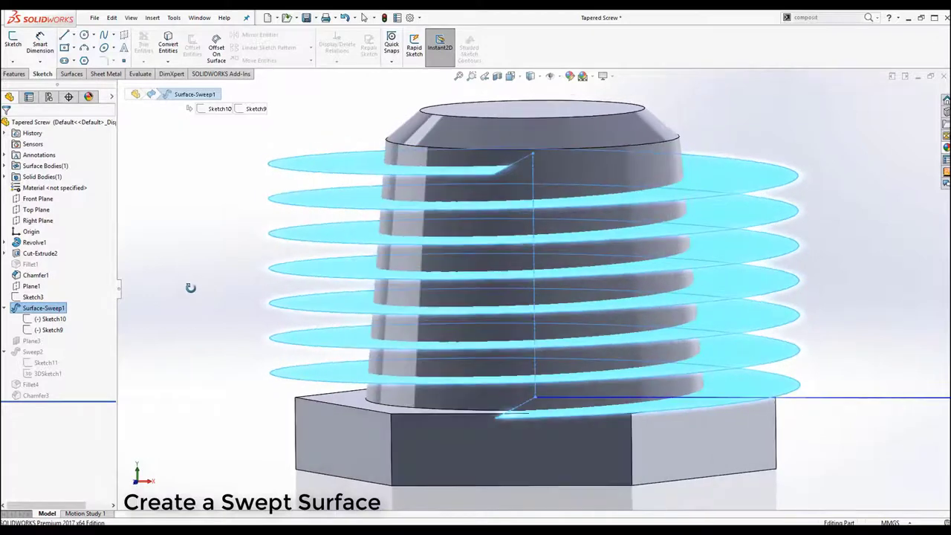
right_click(53, 310)
left_click(72, 282)
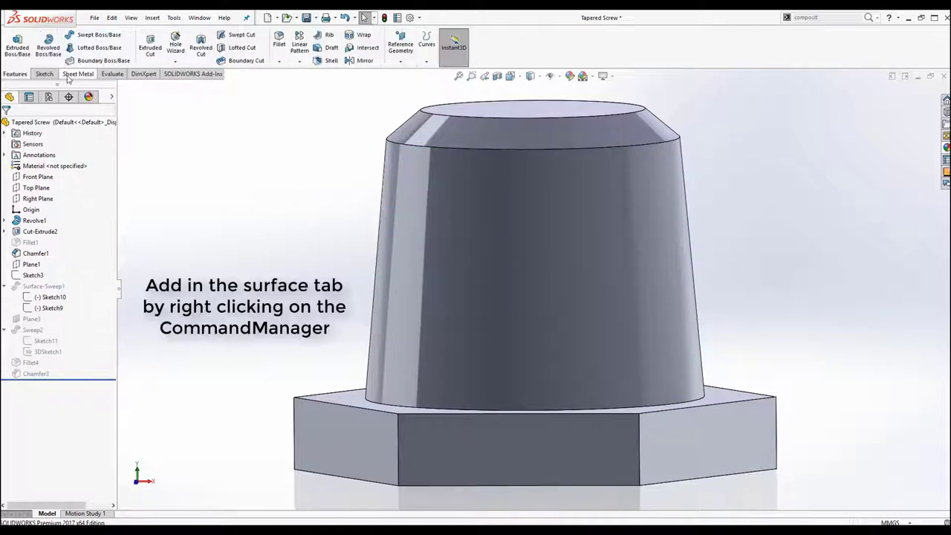
Step: Add the Surfaces tool set to the CommandManager and switch to it
right_click(72, 77)
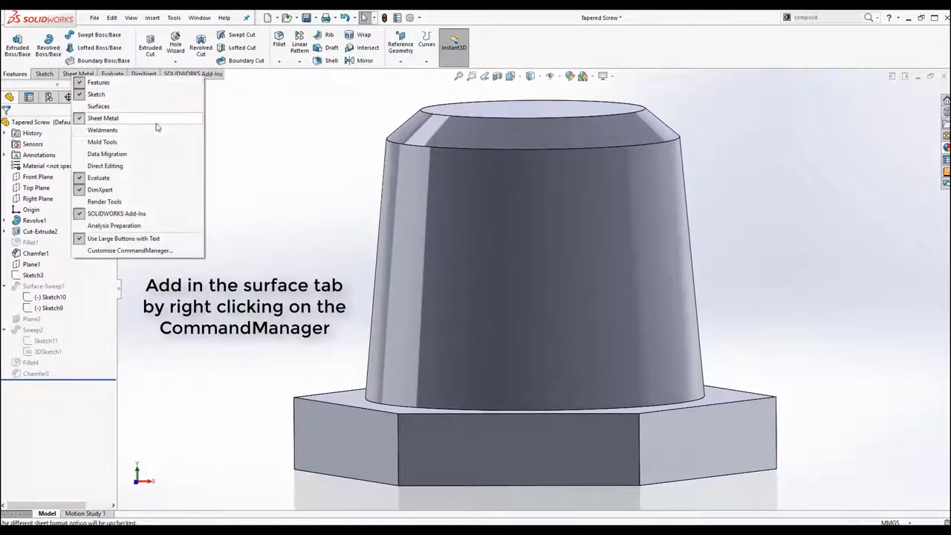
left_click(98, 106)
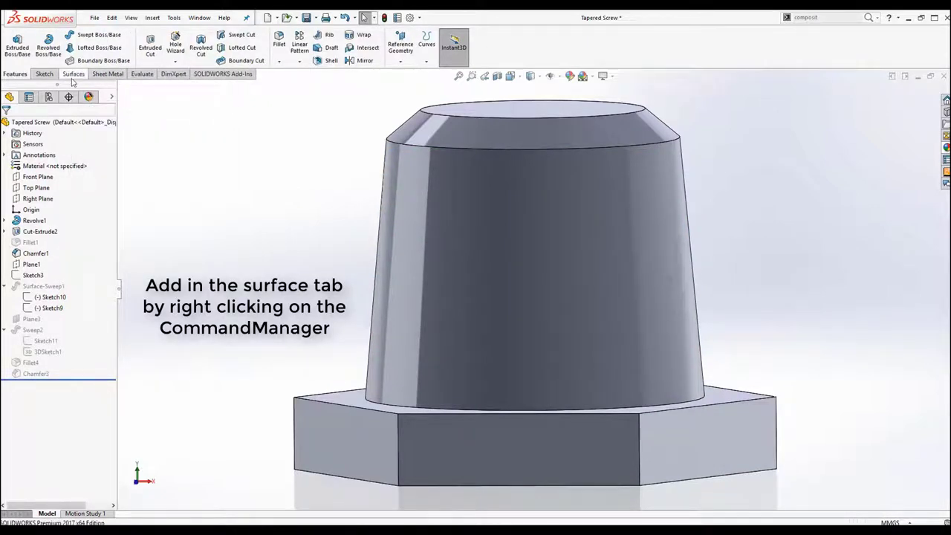
left_click(74, 75)
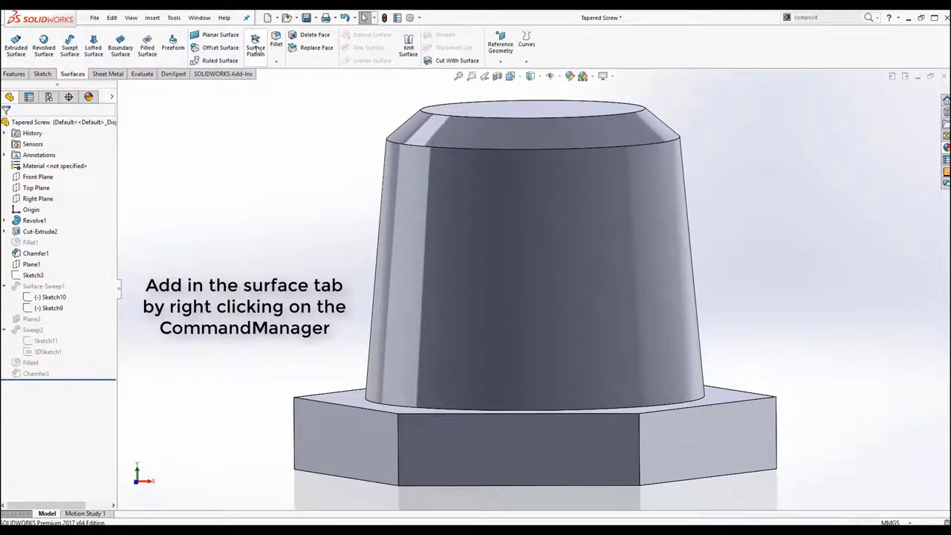
Step: Start a swept surface with Sketch10 as profile and Sketch9 as path, checking the preview
left_click(70, 46)
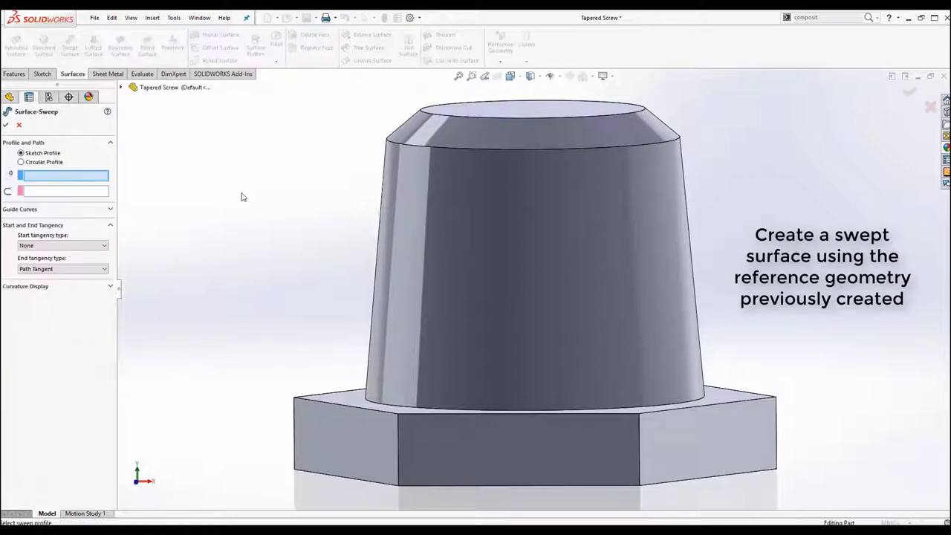
left_click(121, 87)
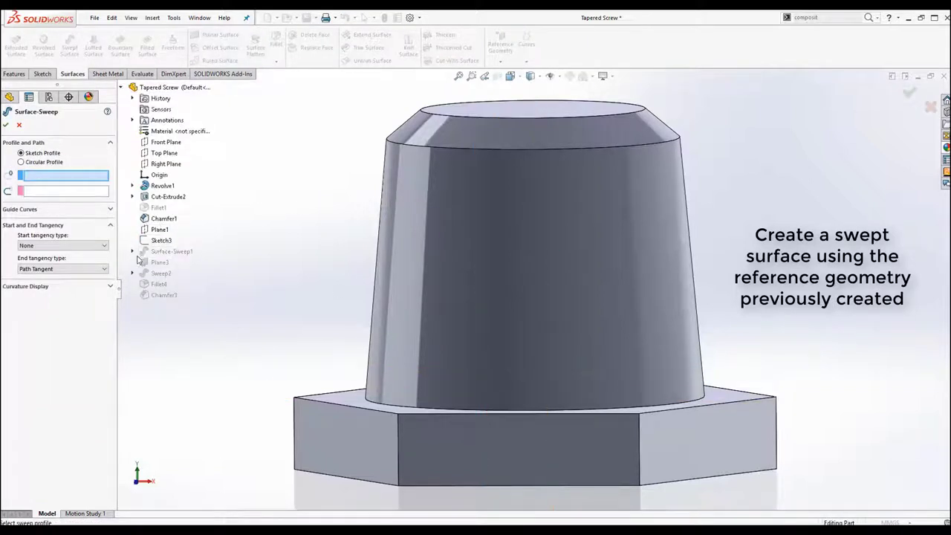
left_click(133, 252)
left_click(166, 263)
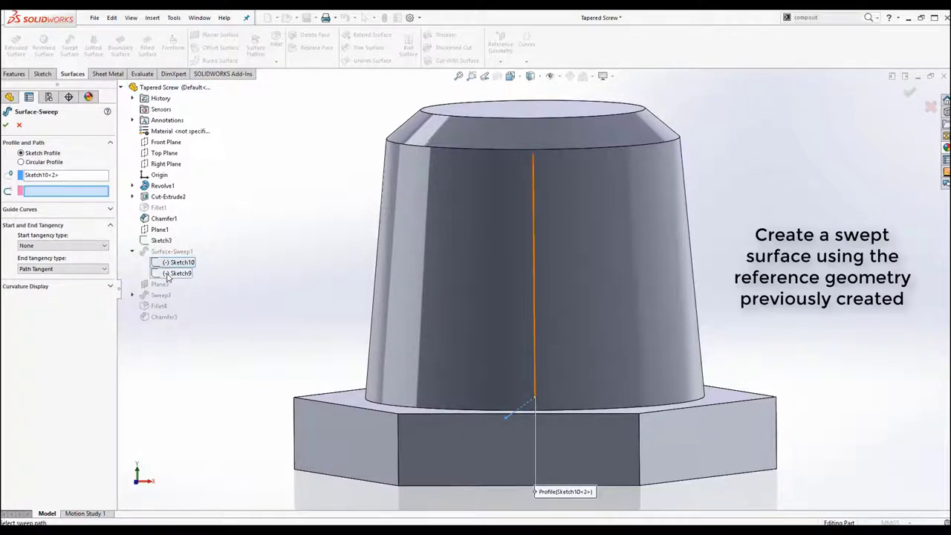
left_click(177, 273)
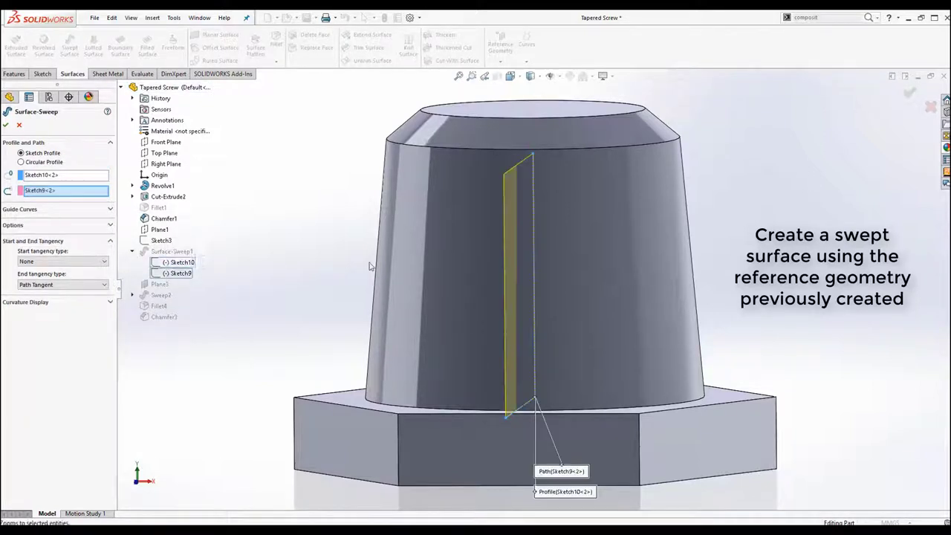
middle_click_drag(371, 265, 400, 222)
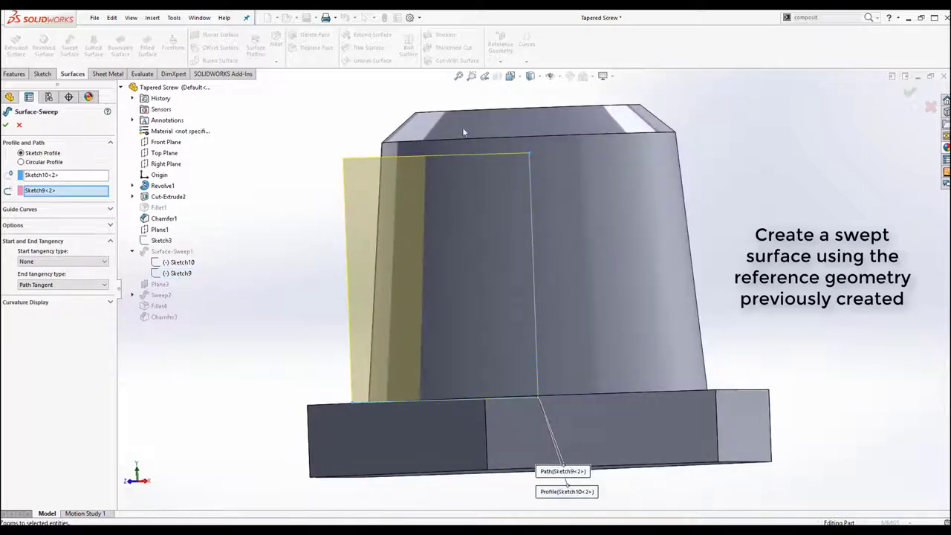
mouse_move(357, 347)
middle_mouse_down()
mouse_move(463, 355)
mouse_move(365, 322)
mouse_move(338, 373)
mouse_move(319, 382)
mouse_move(239, 307)
middle_mouse_up()
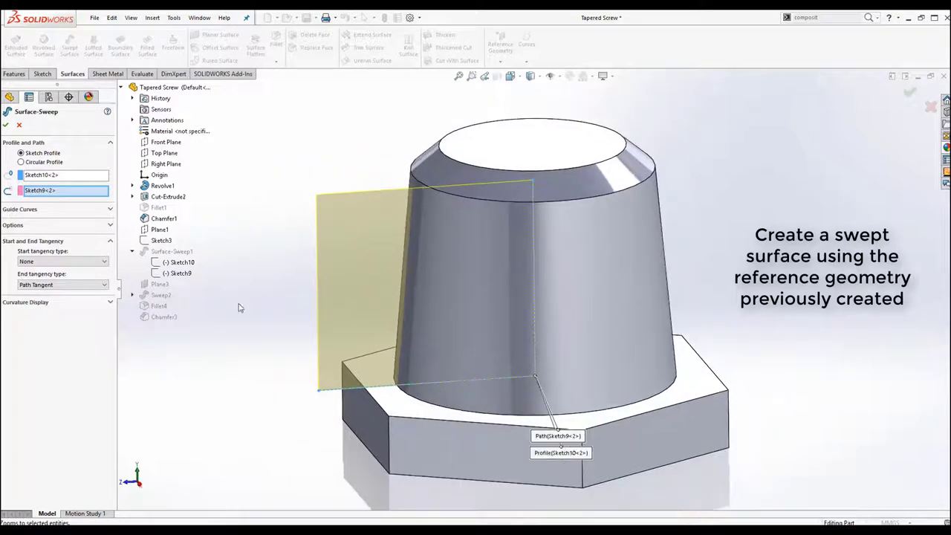
Step: Give the sweep a specified twist of 7 revolutions and confirm it as Surface-Sweep2
left_click(25, 227)
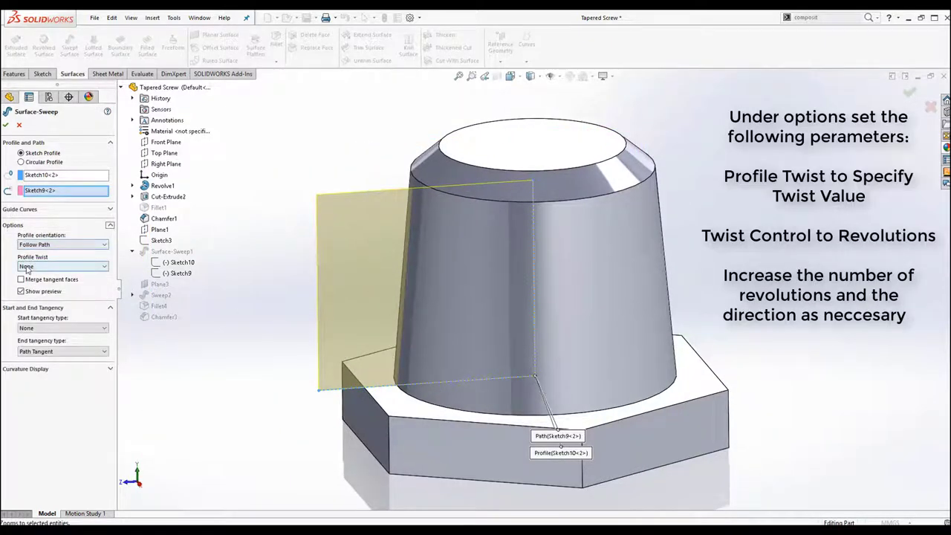
left_click(26, 268)
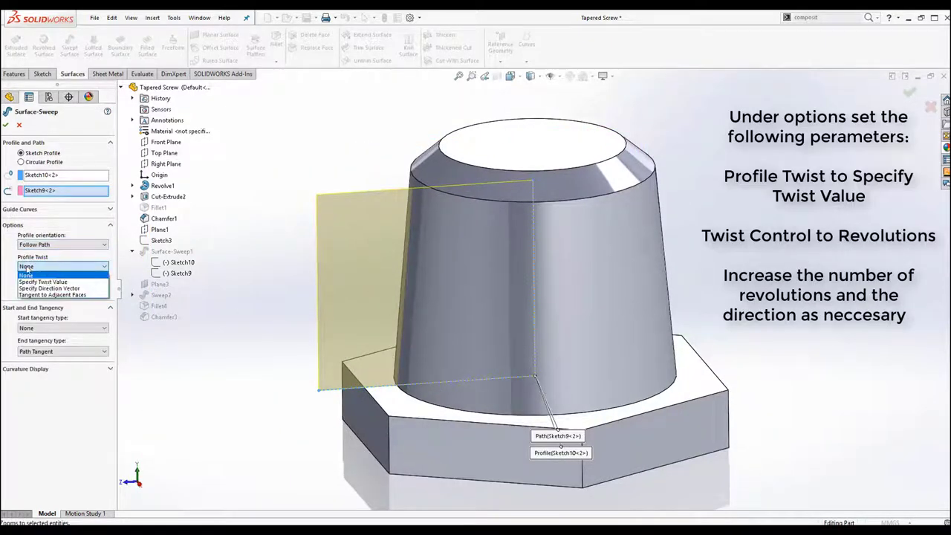
left_click(82, 284)
left_click(73, 273)
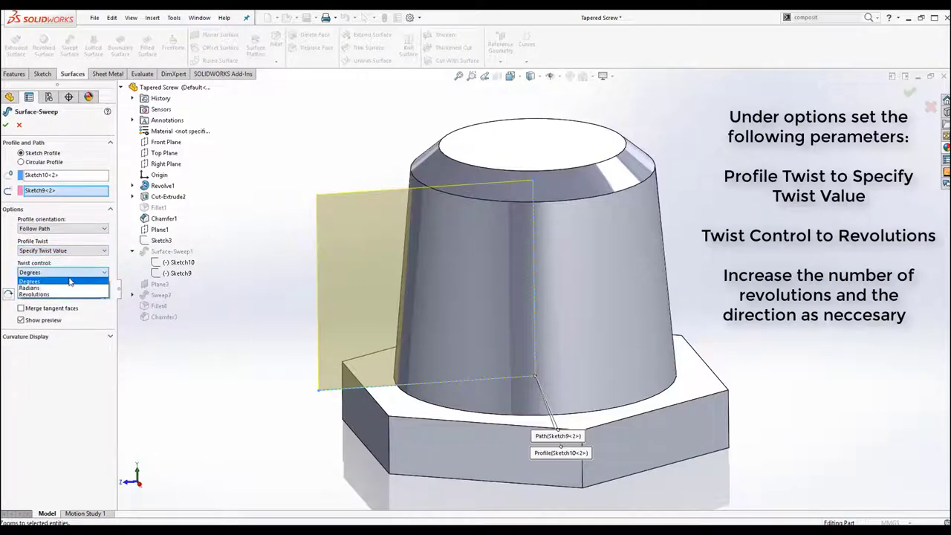
left_click(69, 292)
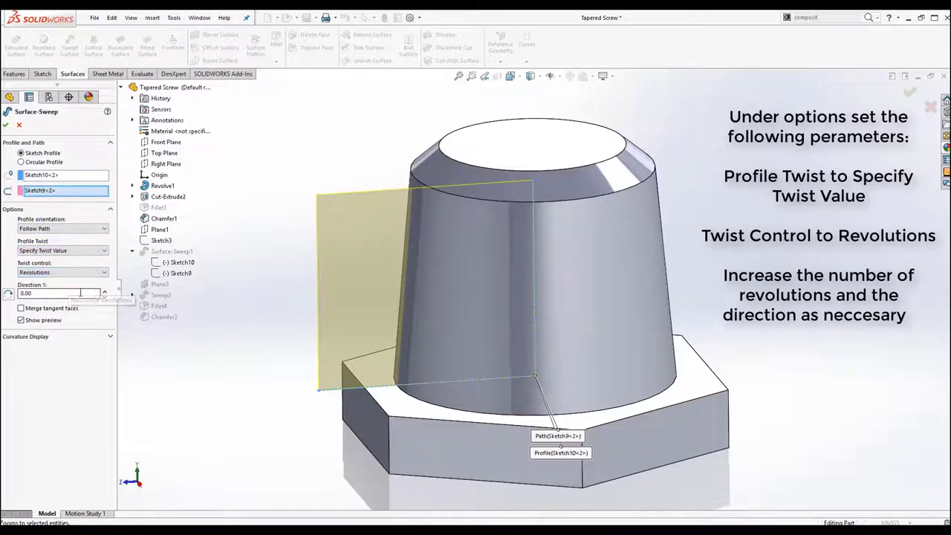
left_click(105, 292)
left_click(104, 292)
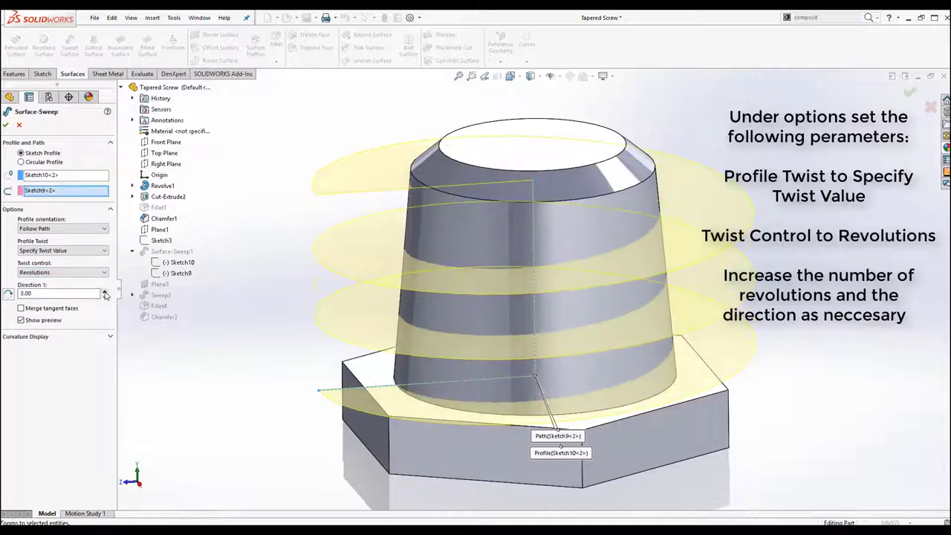
left_click(105, 292)
left_click(104, 292)
mouse_move(433, 314)
middle_mouse_down()
mouse_move(365, 270)
mouse_move(347, 299)
mouse_move(356, 297)
middle_mouse_up()
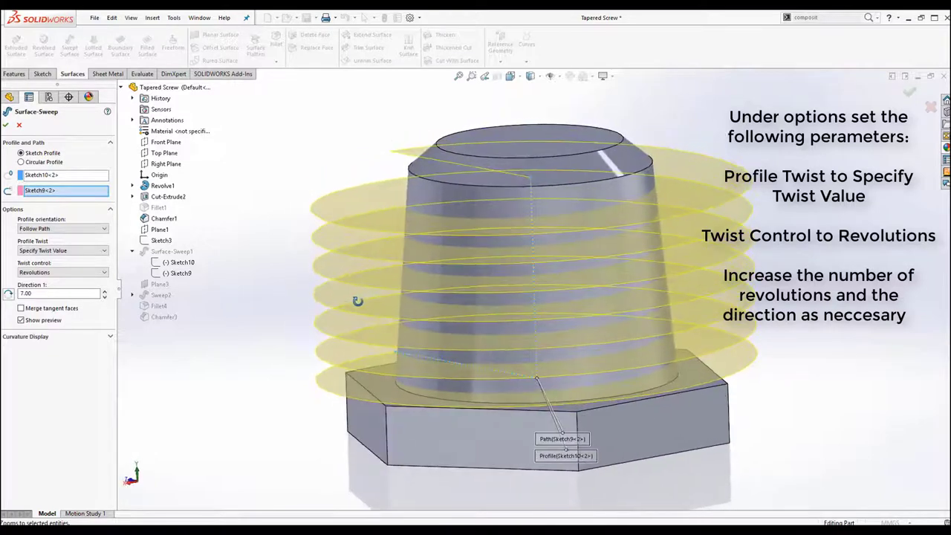
left_click(6, 125)
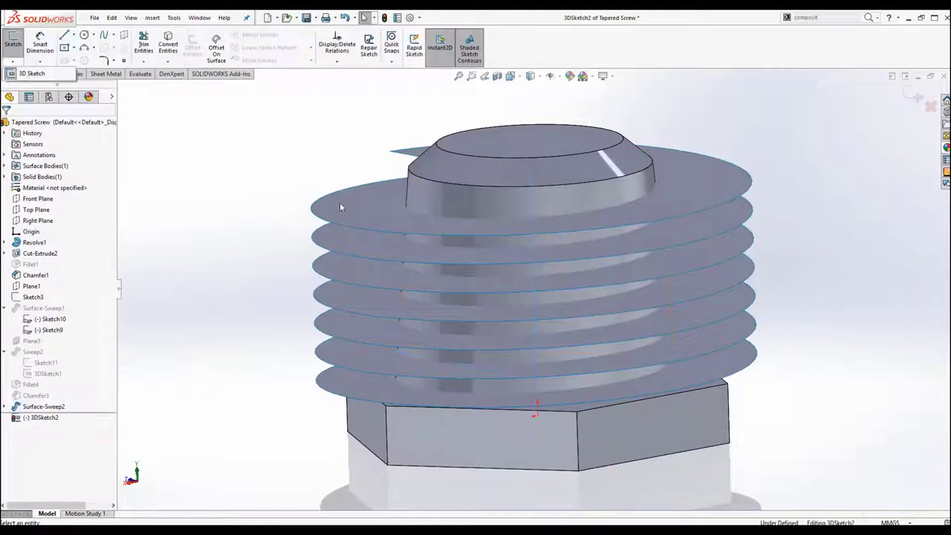
Step: In a new 3D sketch, create the intersection curve of the swept surface and tapered body
left_click(168, 61)
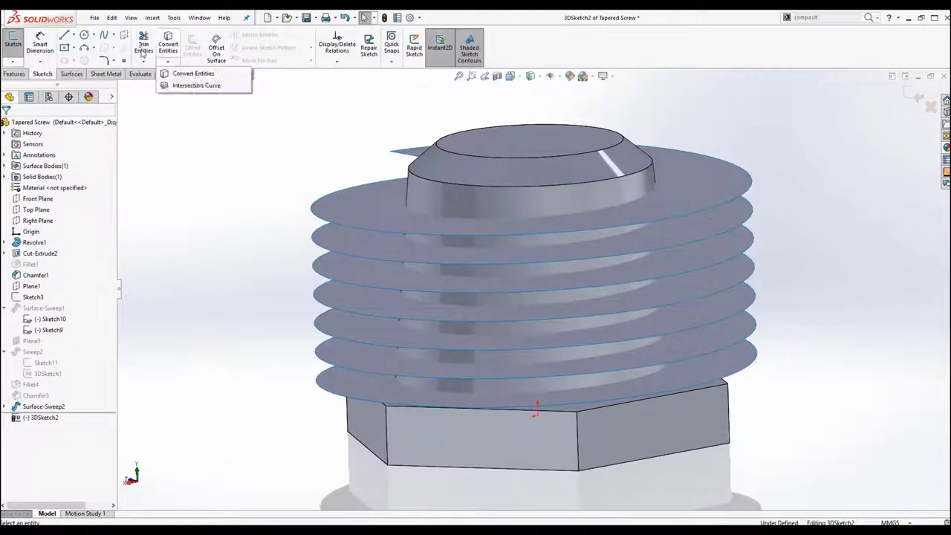
left_click(181, 86)
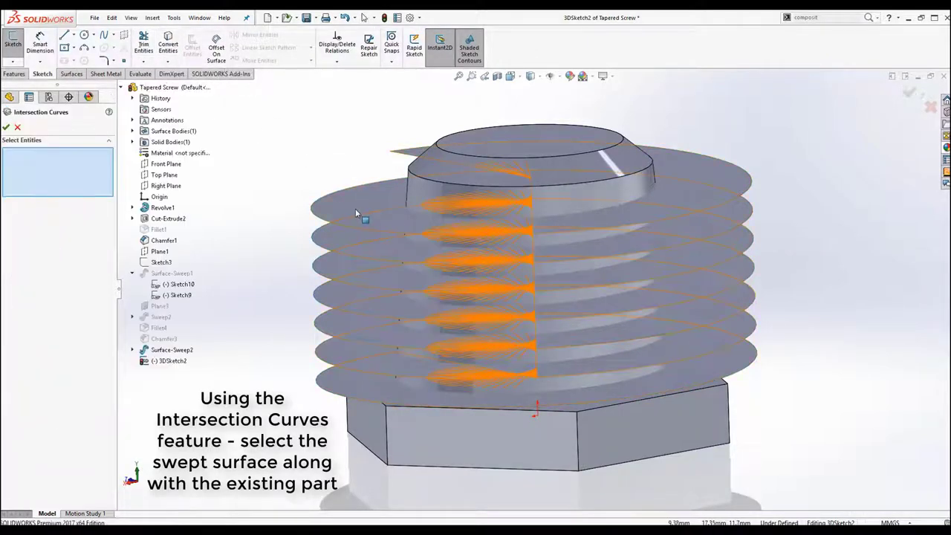
left_click(355, 208)
left_click(551, 196)
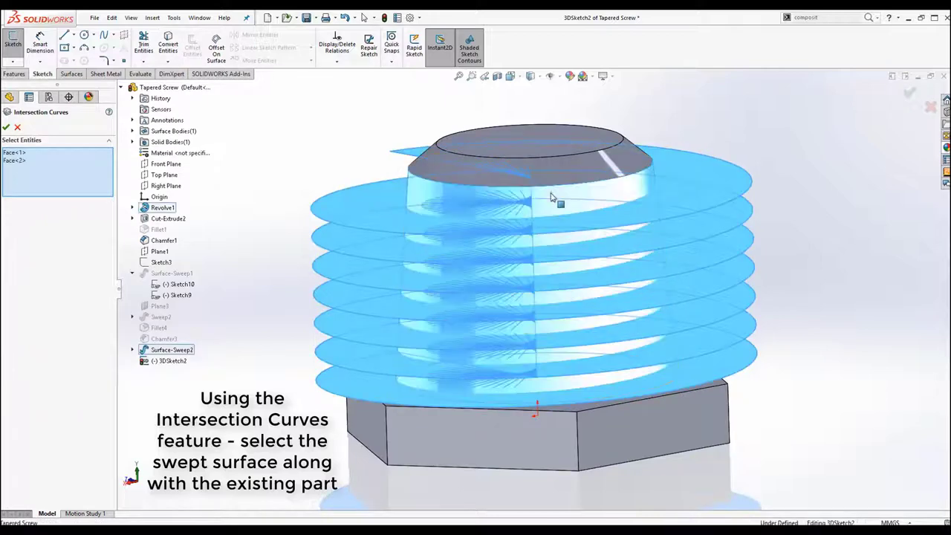
left_click(6, 128)
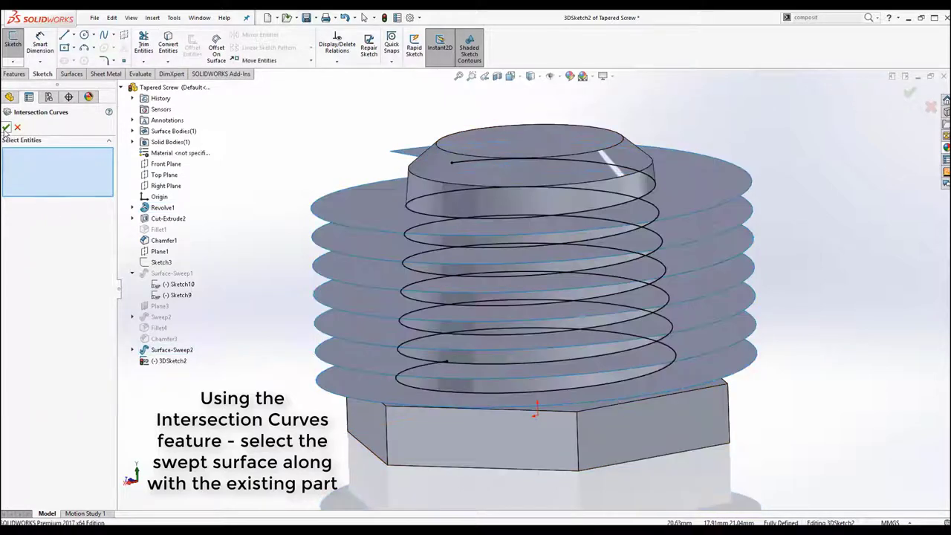
Step: Hide the swept helical surface and close the 3D sketch holding the helix
right_click(336, 207)
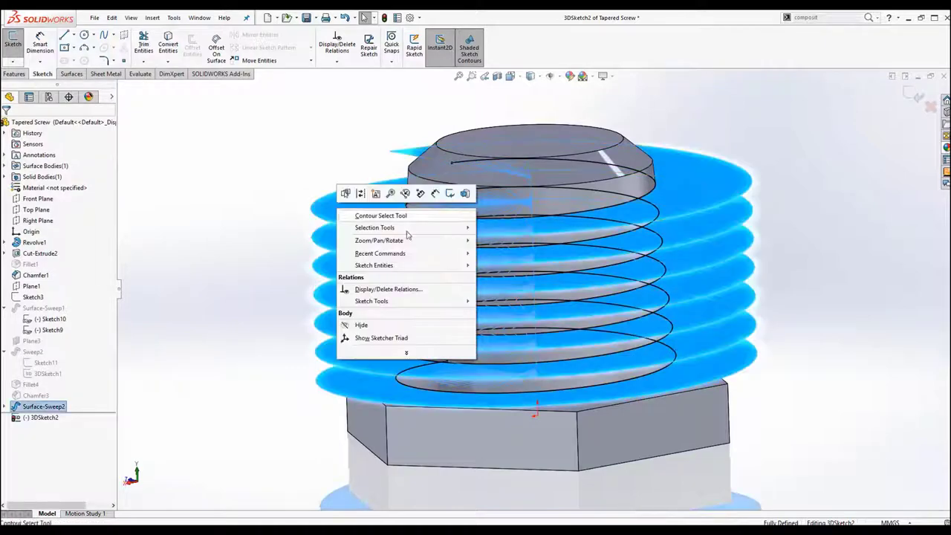
left_click(361, 324)
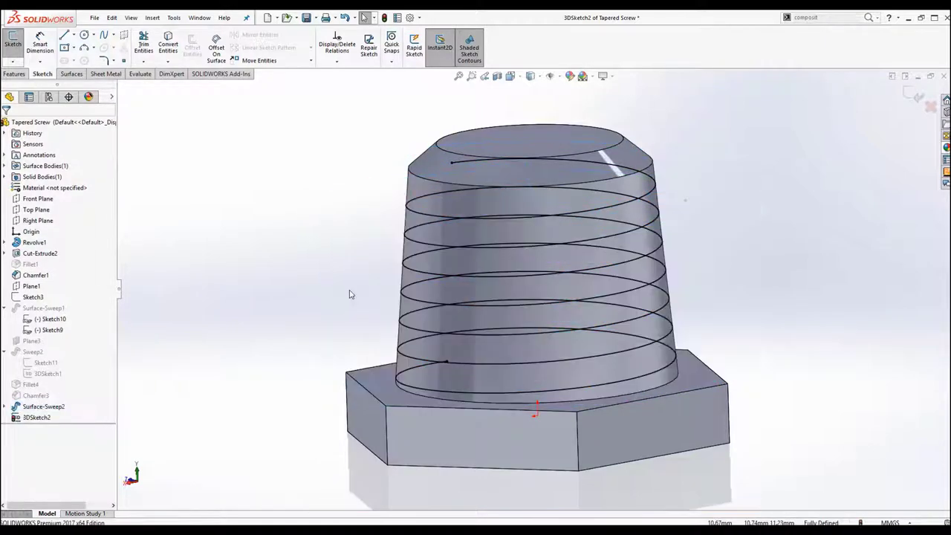
mouse_move(329, 294)
middle_mouse_down()
mouse_move(290, 237)
mouse_move(178, 257)
mouse_move(85, 251)
mouse_move(60, 273)
mouse_move(53, 257)
mouse_move(60, 268)
middle_mouse_up()
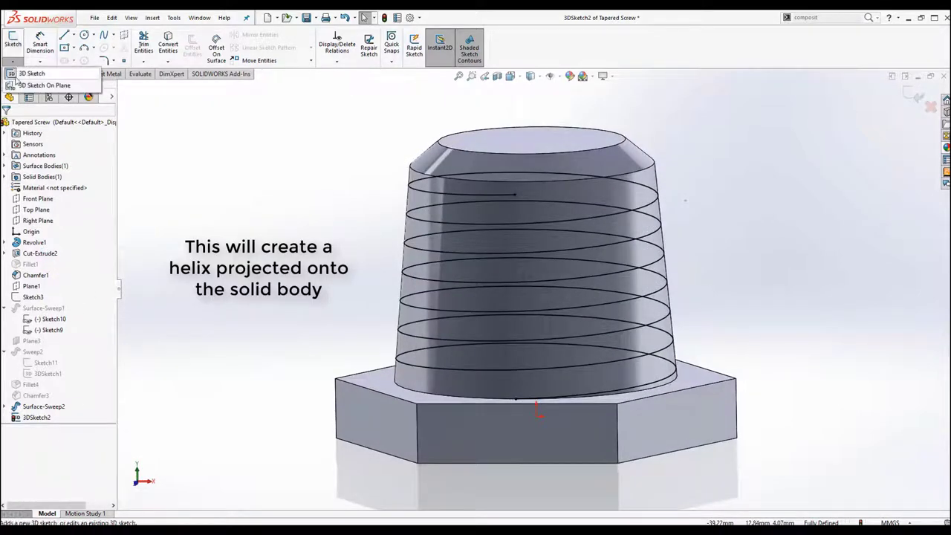
left_click(12, 43)
left_click(33, 433)
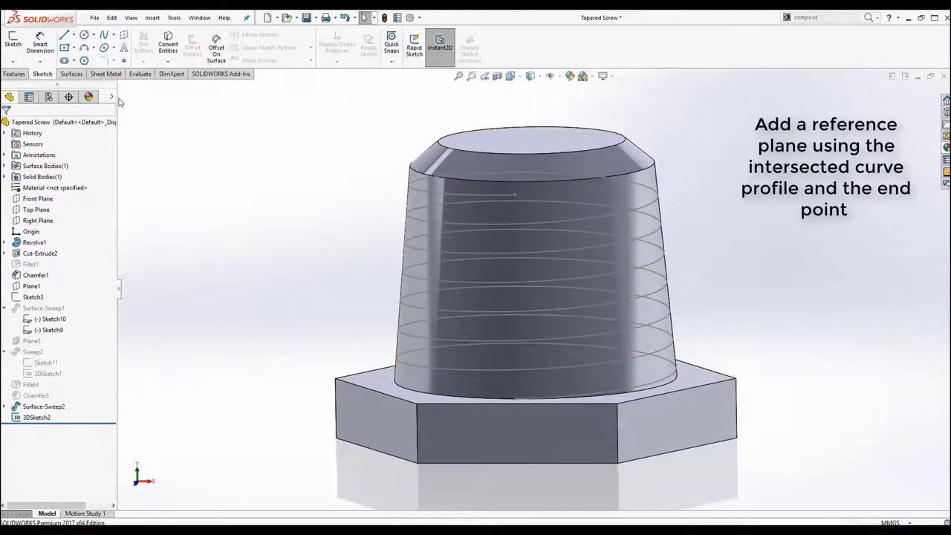
Step: Create a new reference plane, Plane4, referencing the helix
left_click(16, 75)
left_click(400, 64)
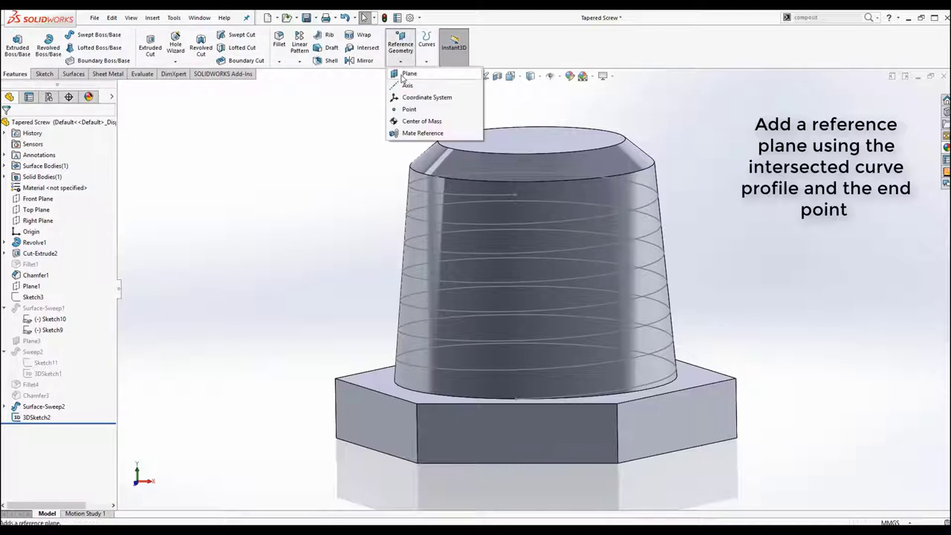
left_click(405, 74)
left_click(478, 195)
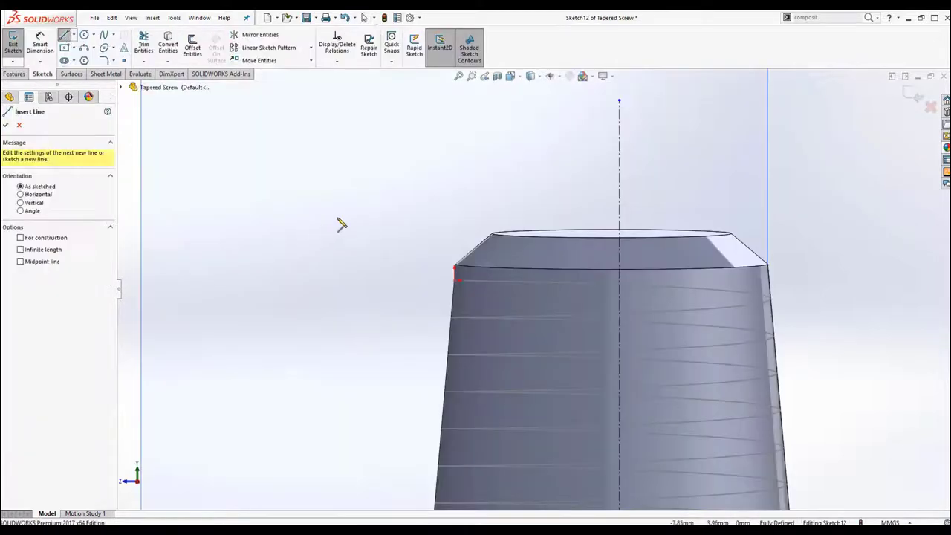
Step: Sketch a slanted profile line at 5° to the vertical centerline
left_click(337, 219)
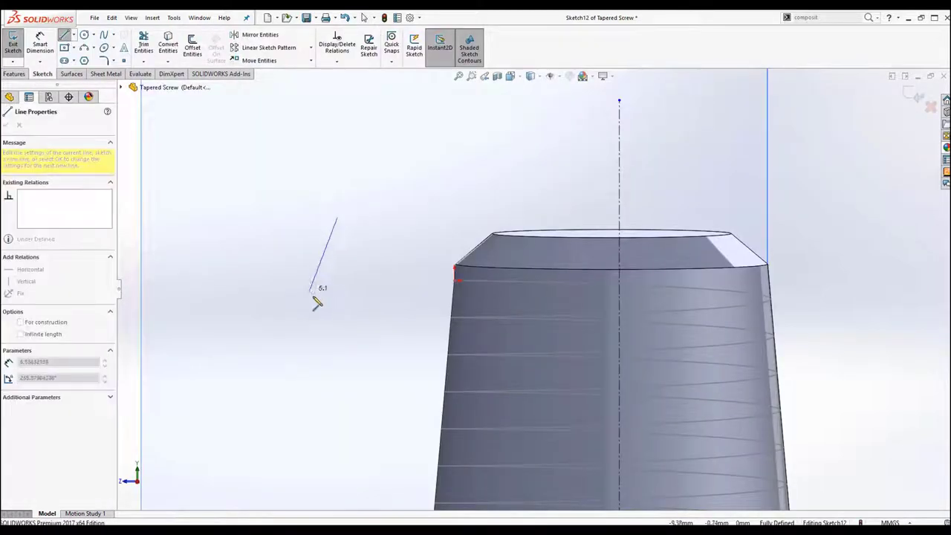
left_click(321, 304)
key("Escape")
left_click(40, 43)
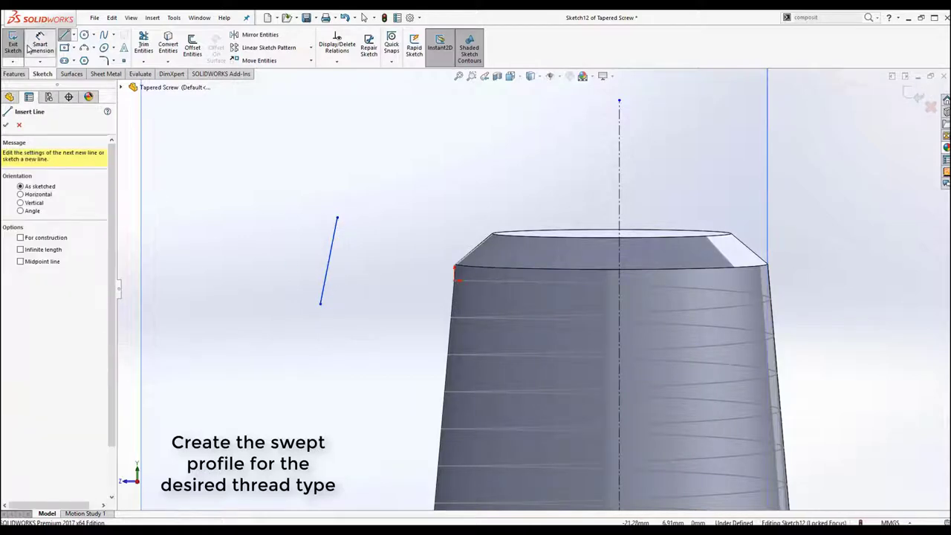
left_click(327, 277)
left_click(619, 293)
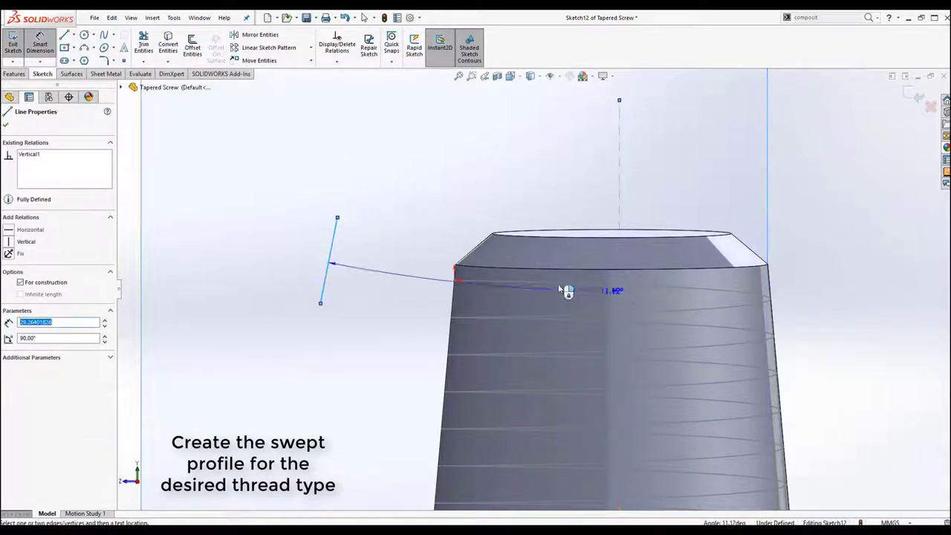
left_click(483, 291)
type("5")
key("Return")
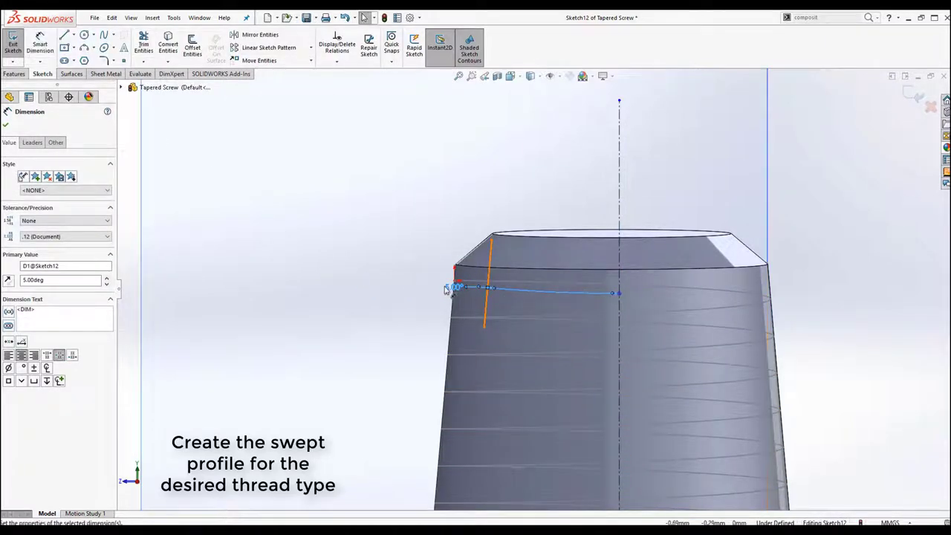
left_click_drag(454, 286, 503, 158)
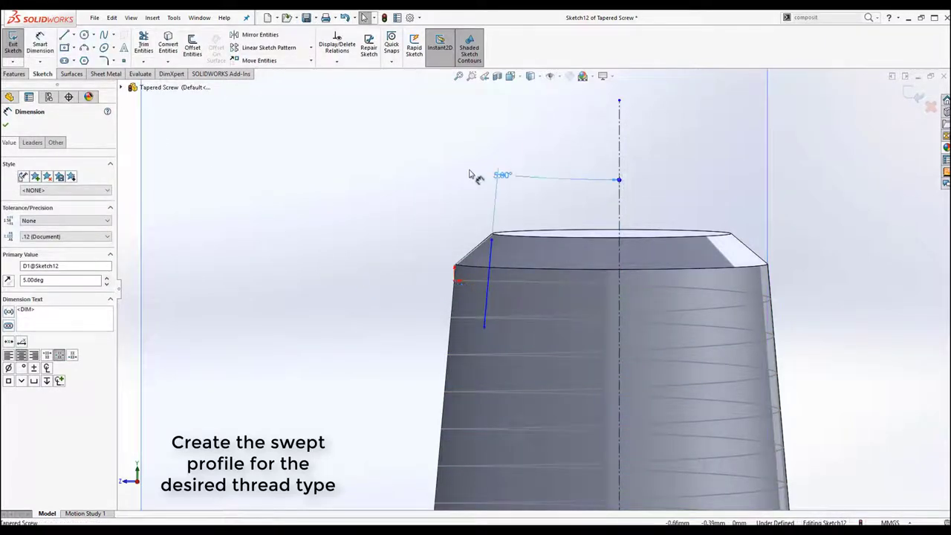
Step: Make the profile line's midpoint coincident with the helix end point
left_click(336, 61)
left_click(353, 87)
scroll(443, 273, "down", 5)
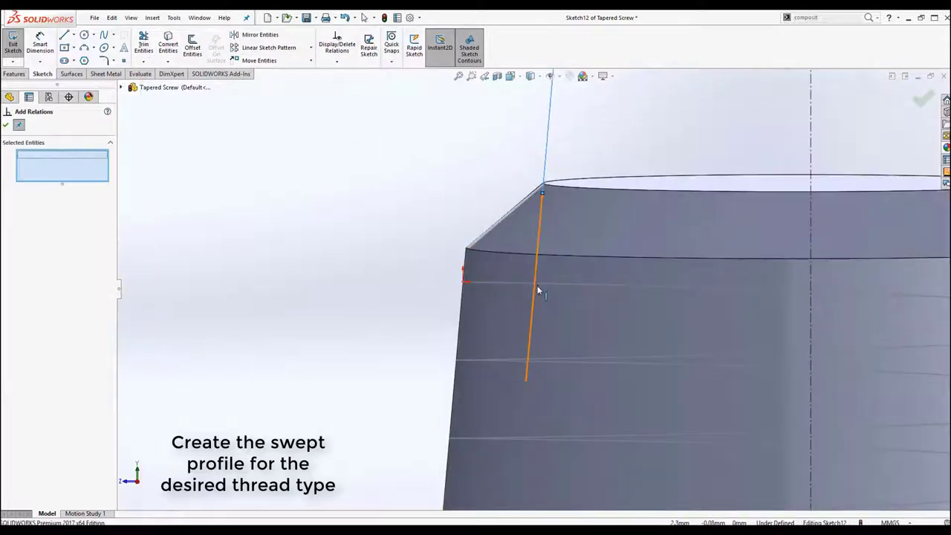
left_click(533, 288)
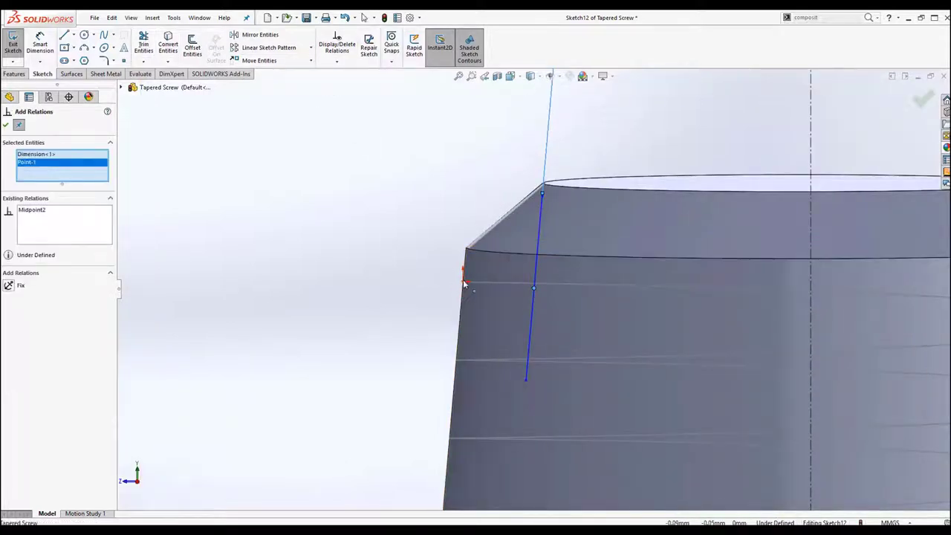
left_click(463, 283)
left_click(23, 155)
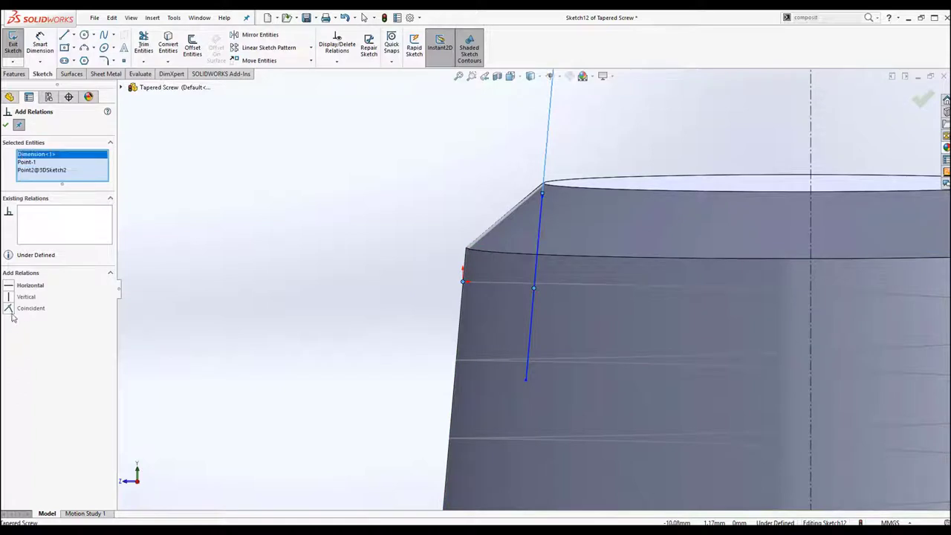
key("Delete")
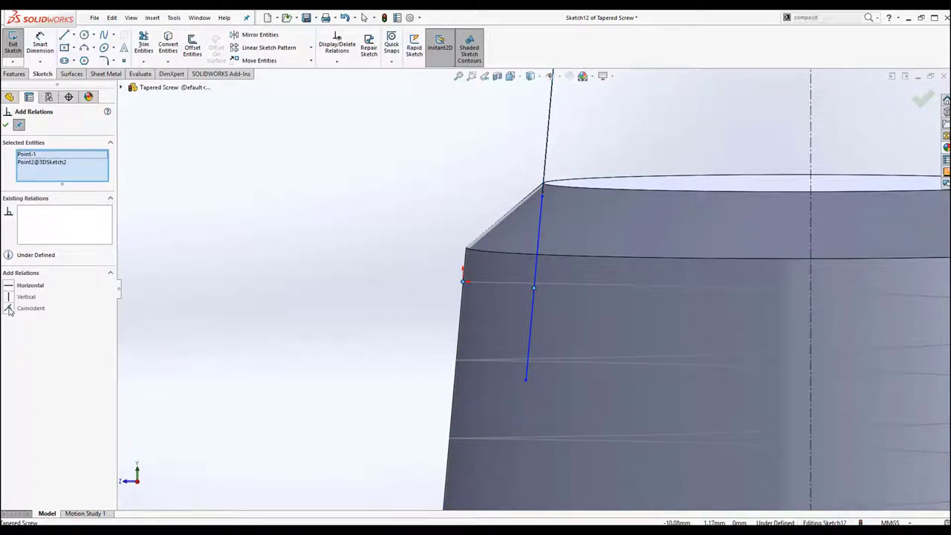
left_click(9, 309)
left_click(6, 124)
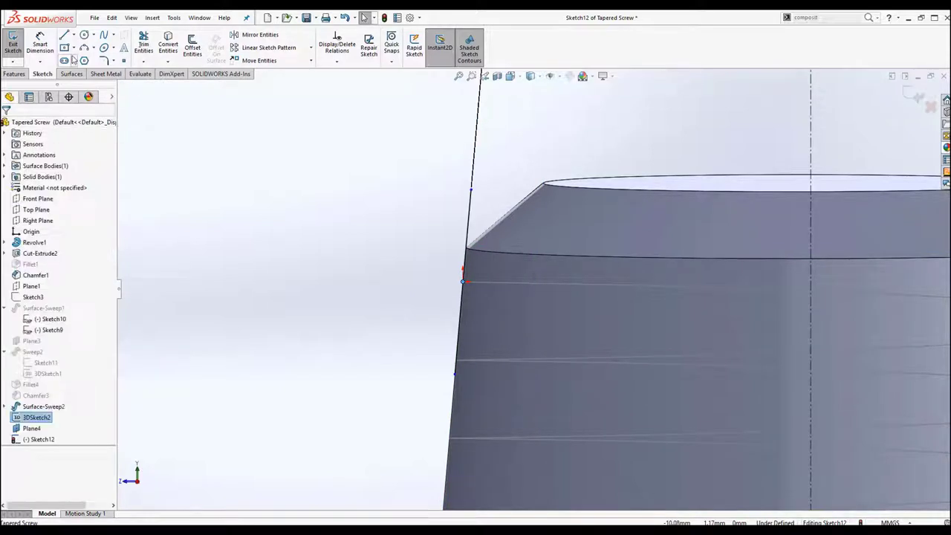
Step: Dimension the line end with a 1.50 mm vertical distance
left_click(84, 47)
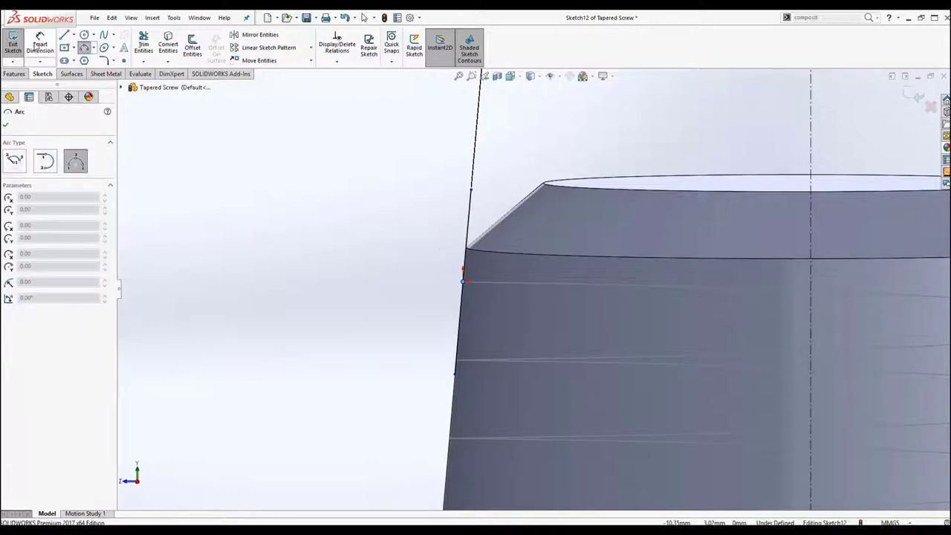
left_click(34, 46)
left_click(463, 304)
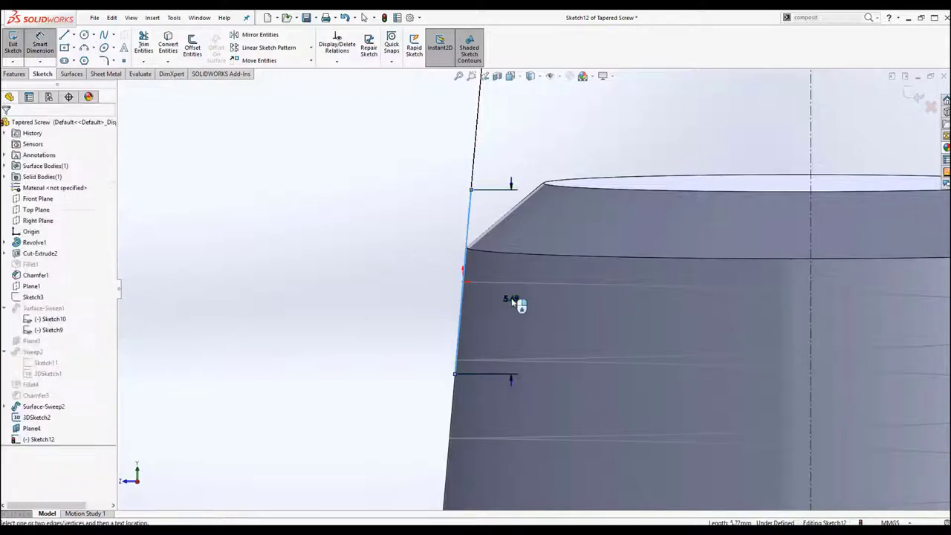
left_click(512, 304)
type("1.5")
key("Return")
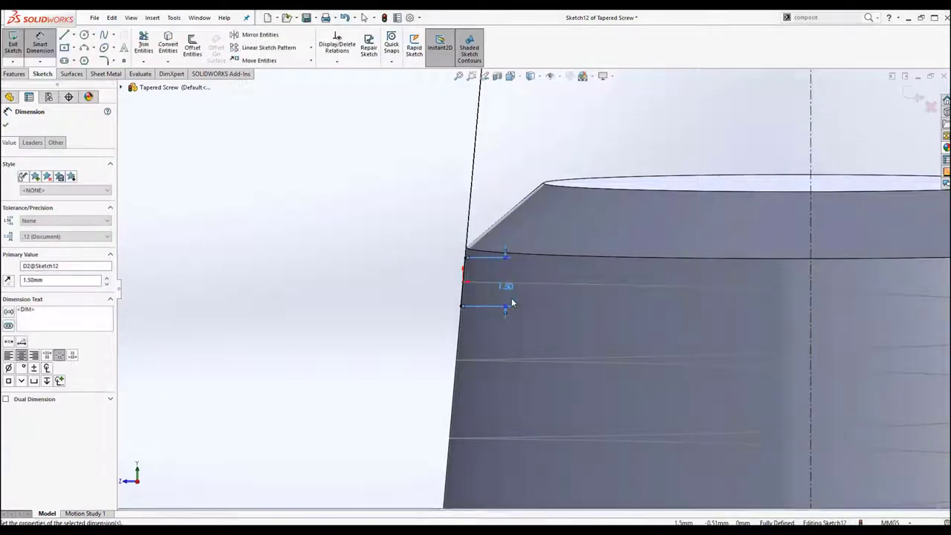
Step: Draw the three-point arc completing the thread profile and exit Sketch12
left_click(85, 47)
left_click_drag(468, 260, 444, 317)
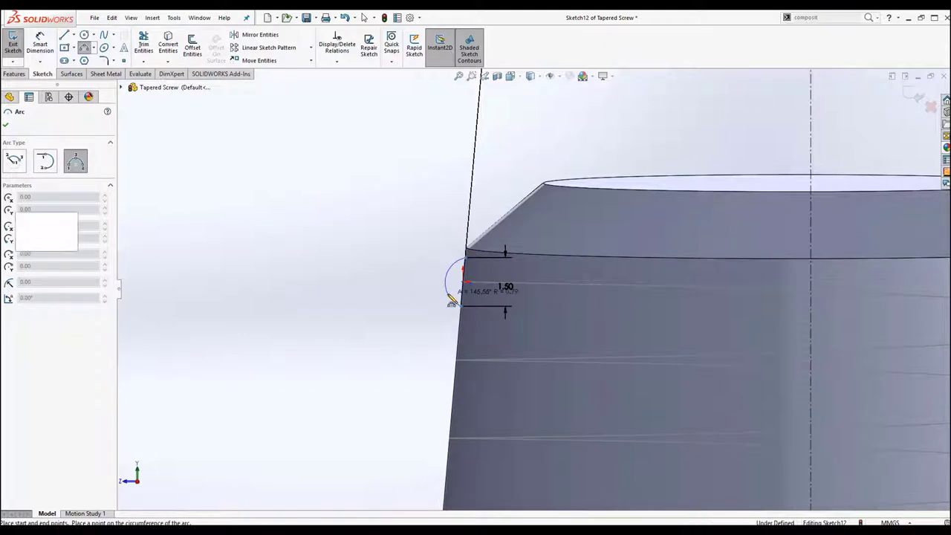
left_click(451, 301)
left_click(6, 125)
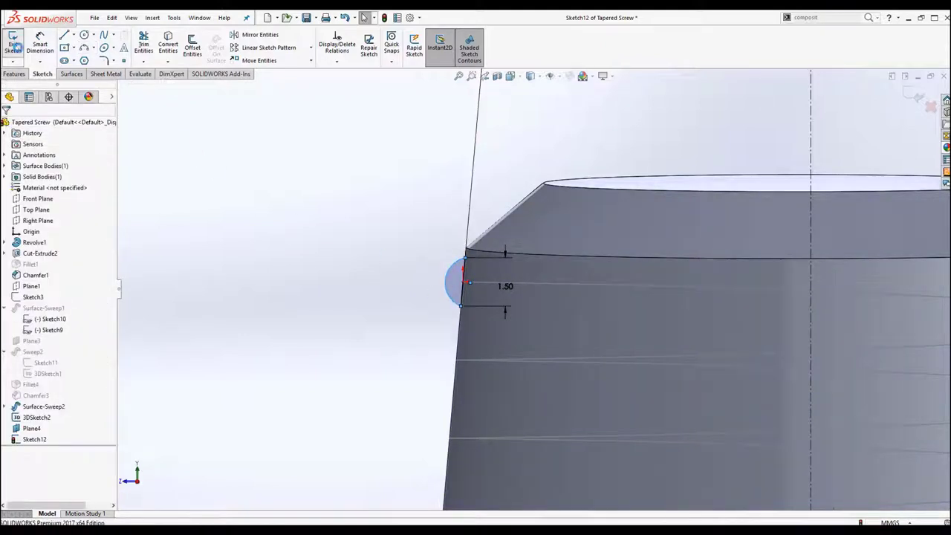
left_click(13, 44)
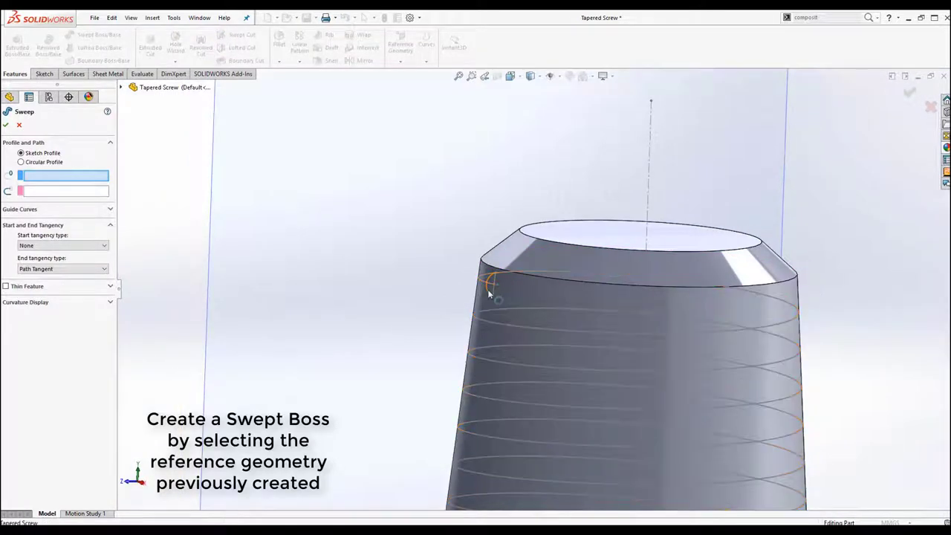
Step: Sweep the Sketch12 arc profile along the 3DSketch2 helix to form the raised thread
left_click(486, 287)
left_click(426, 346)
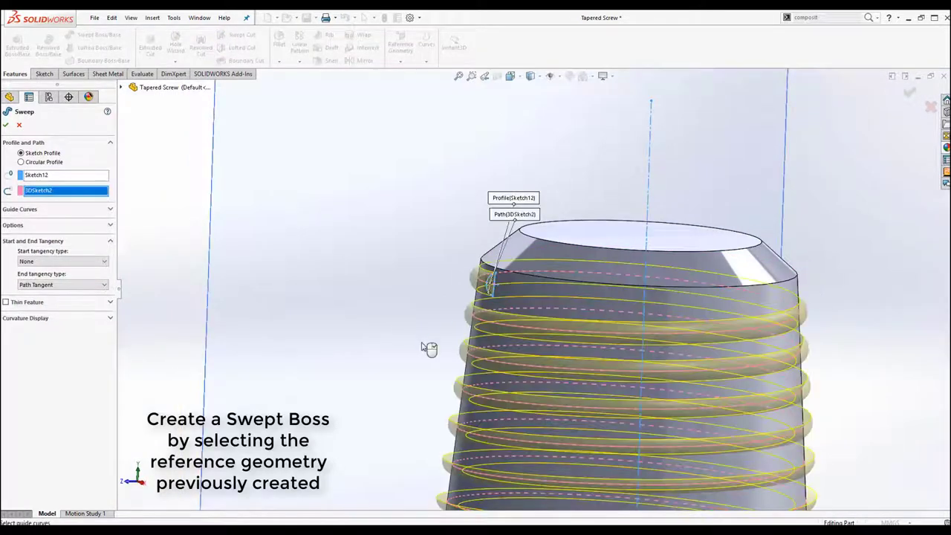
mouse_move(426, 346)
middle_mouse_down()
mouse_move(616, 380)
mouse_move(609, 401)
middle_mouse_up()
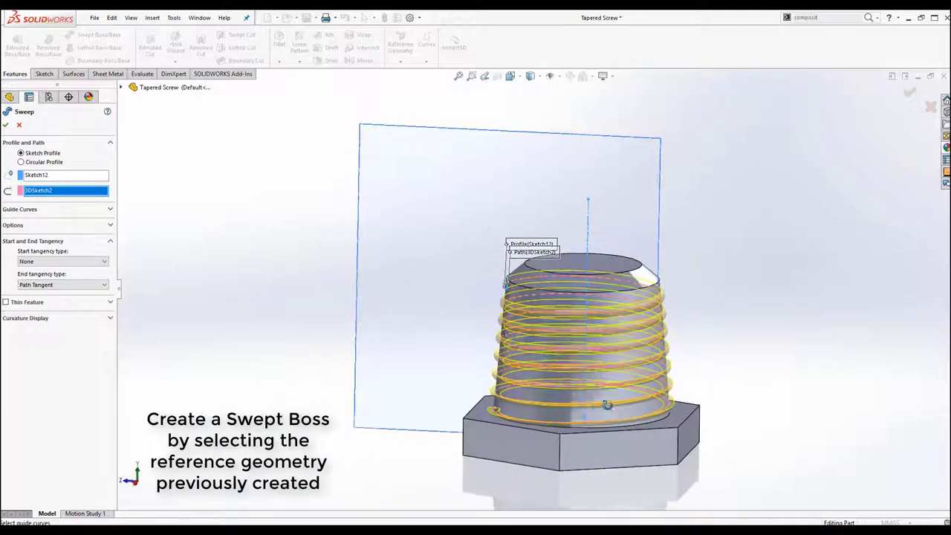
right_click(419, 223)
left_click(435, 304)
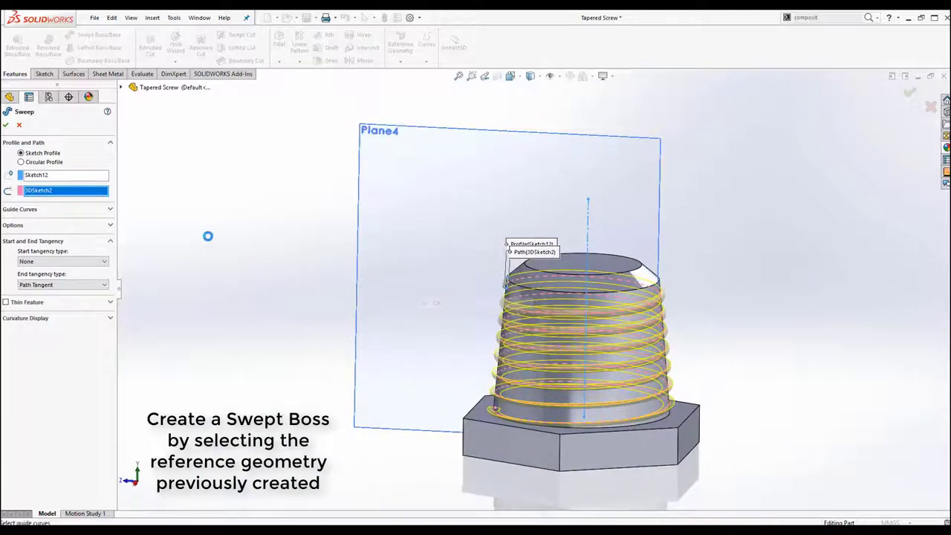
Step: Hide reference plane Plane4 to view the finished screw
right_click(391, 220)
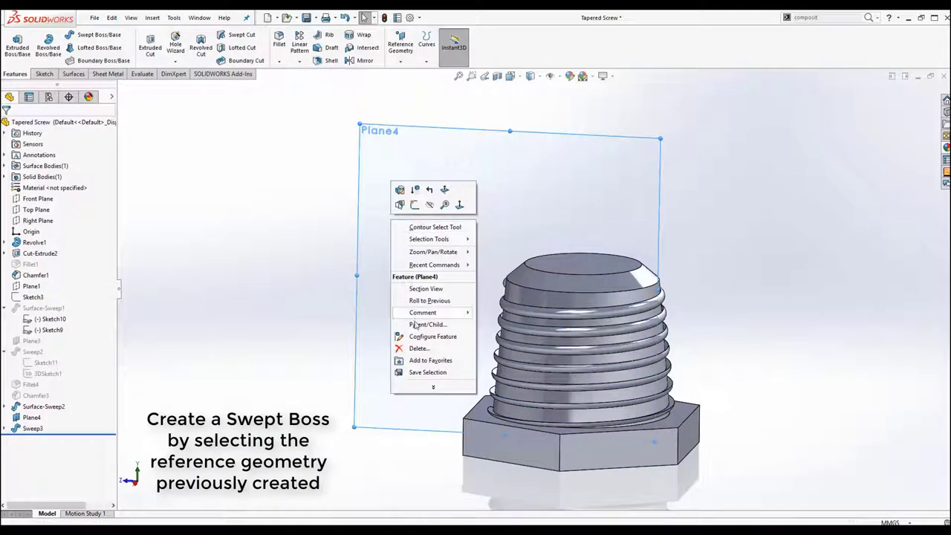
left_click(428, 208)
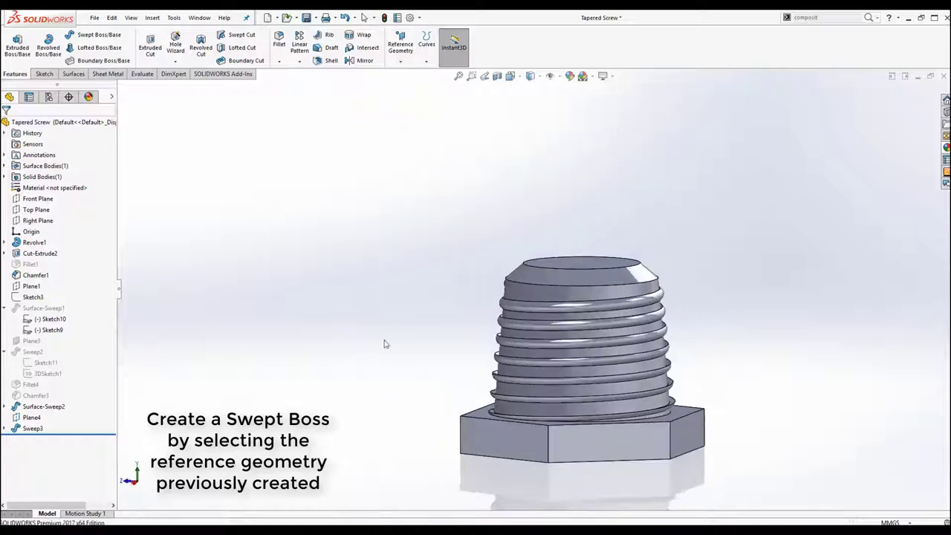
middle_click_drag(384, 344, 499, 400)
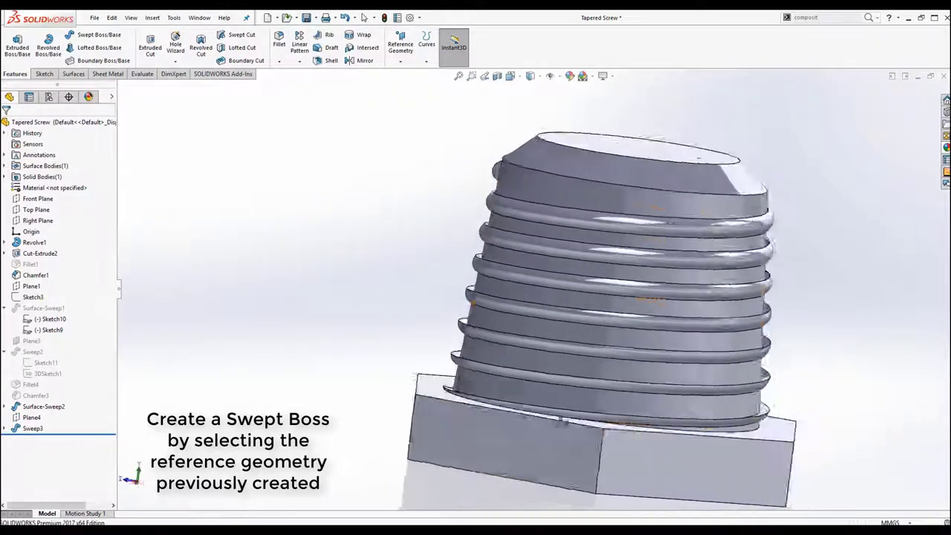
scroll(476, 416, "up", 5)
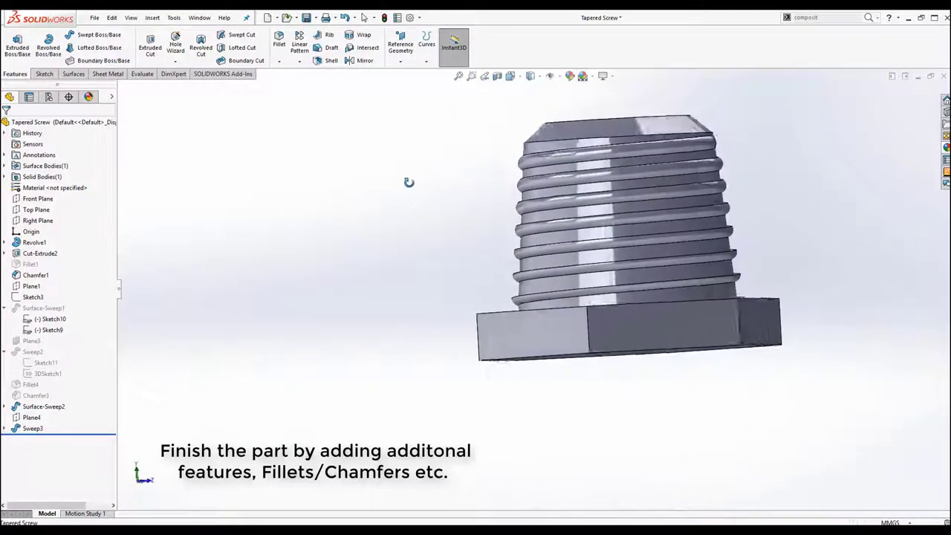
Step: Fillet the thread's upper end edge with a 0.50 mm radius
mouse_move(408, 180)
middle_mouse_down()
mouse_move(330, 213)
mouse_move(374, 263)
mouse_move(356, 234)
mouse_move(291, 203)
mouse_move(546, 220)
middle_mouse_up()
scroll(546, 220, "down", 3)
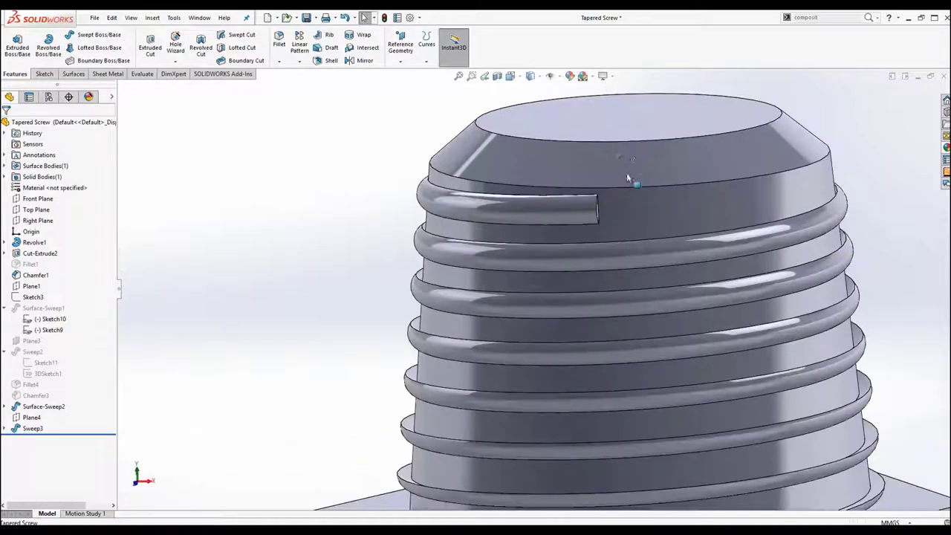
scroll(632, 181, "down", 3)
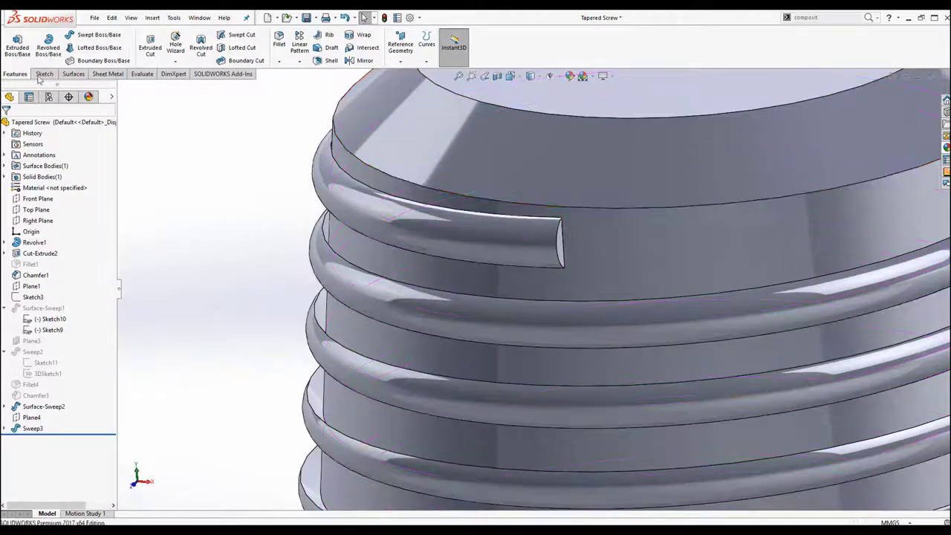
left_click(44, 74)
left_click(15, 75)
left_click(278, 45)
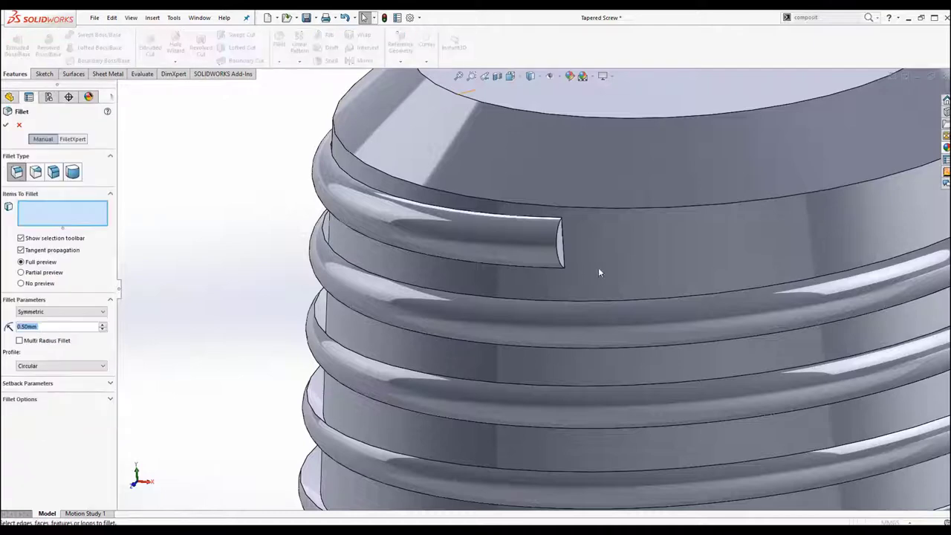
left_click(559, 251)
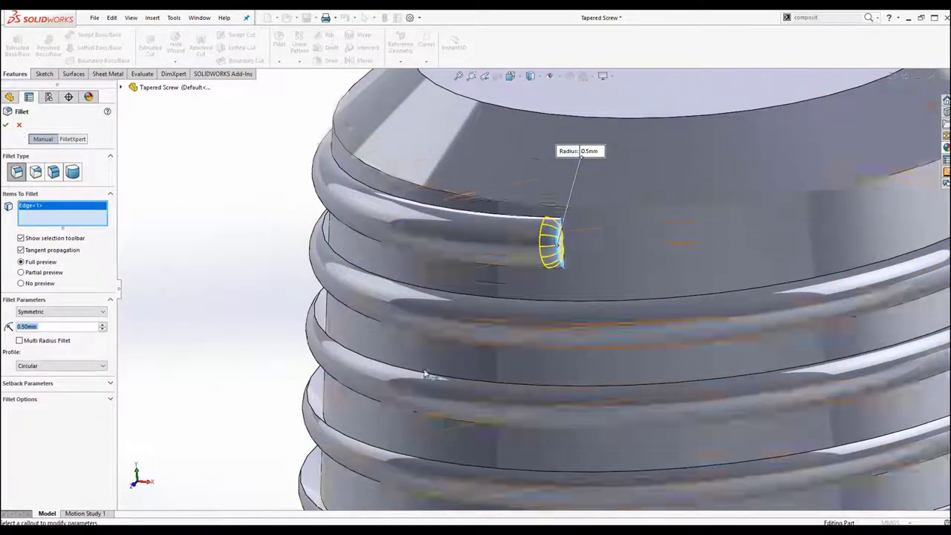
scroll(546, 444, "up", 5)
scroll(562, 388, "down", 3)
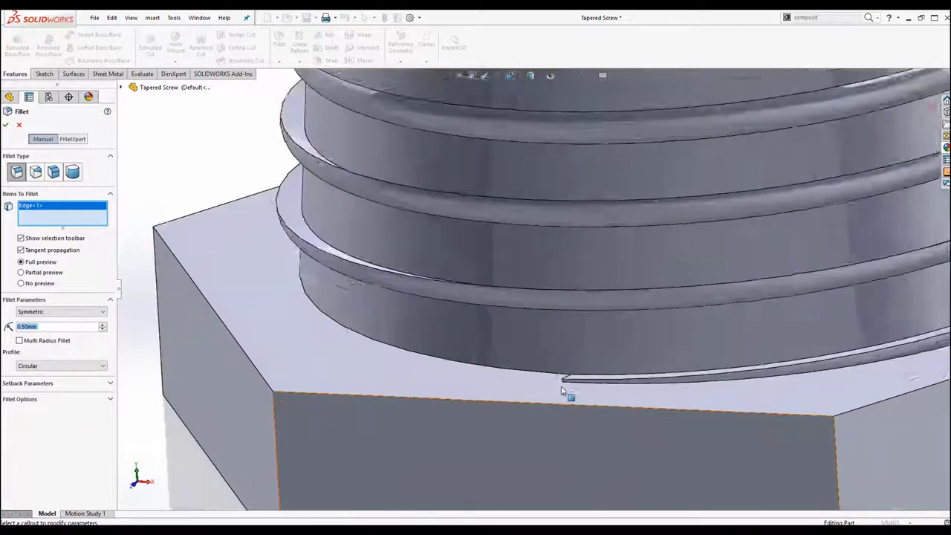
scroll(561, 367, "down", 3)
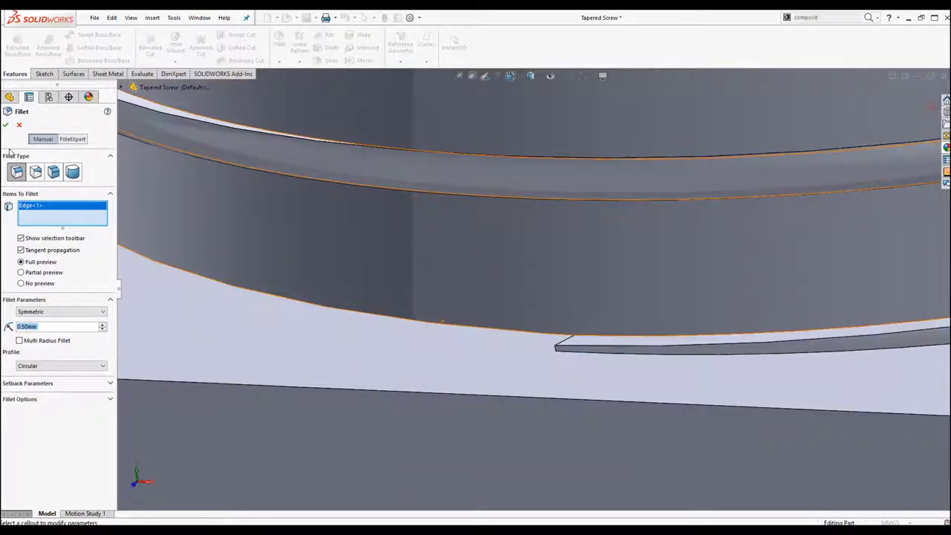
scroll(513, 297, "up", 3)
scroll(550, 245, "up", 3)
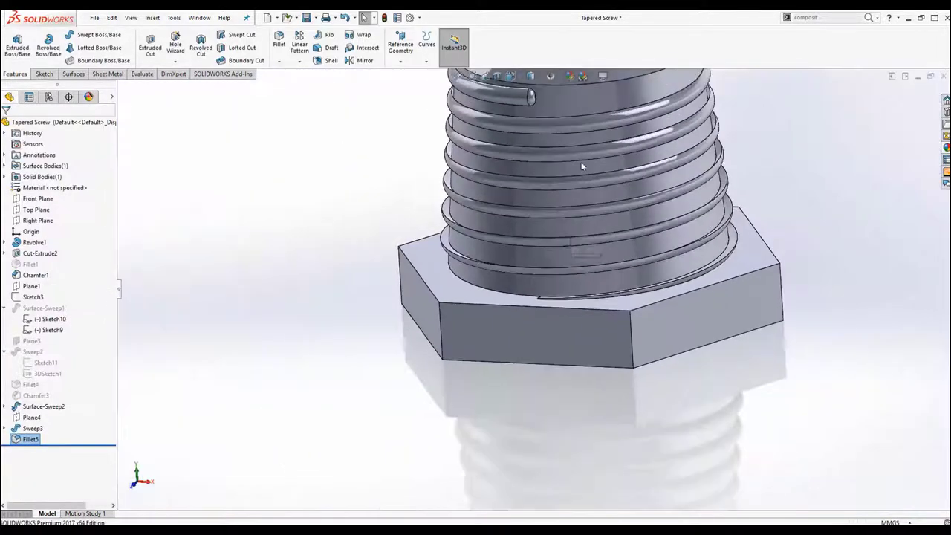
scroll(523, 217, "up", 2)
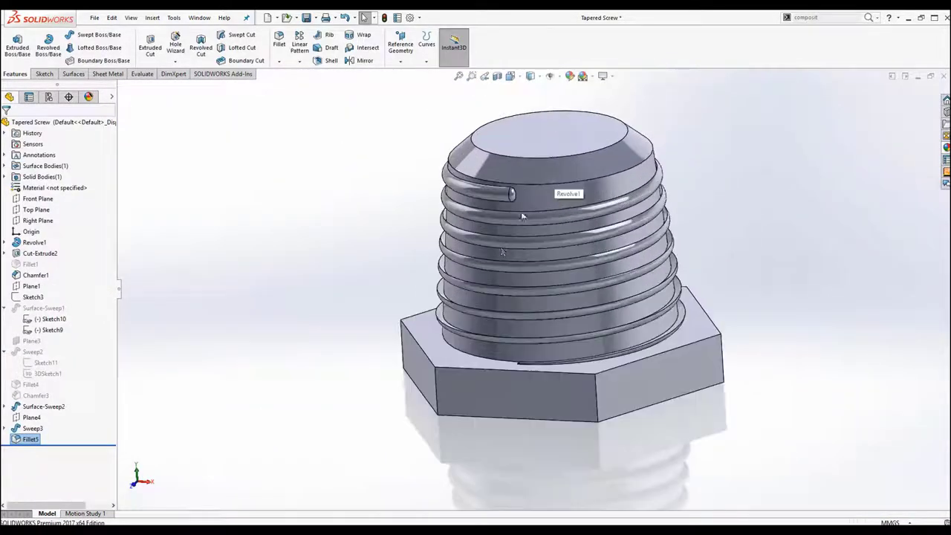
Step: Add a second 0.50 mm fillet on the thread's lower end edge
left_click(281, 53)
scroll(503, 386, "down", 3)
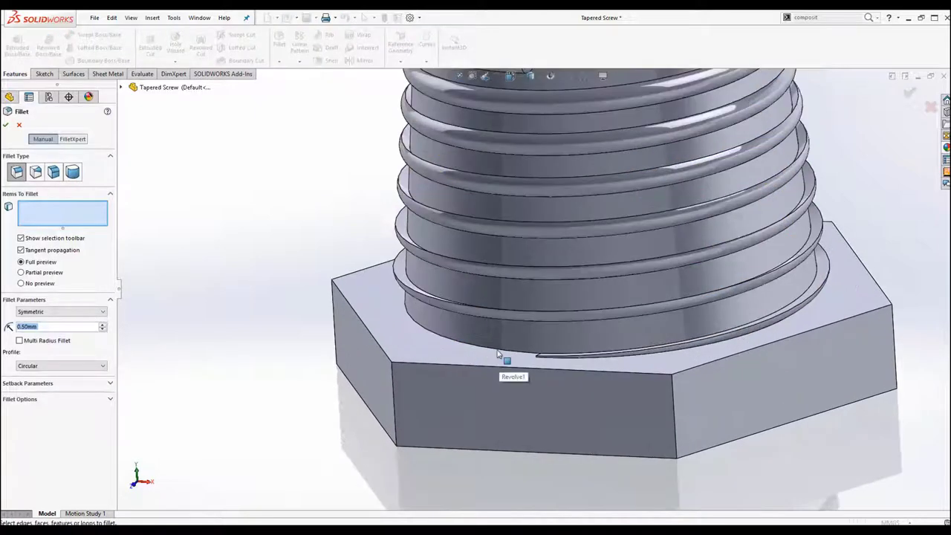
left_click(496, 352)
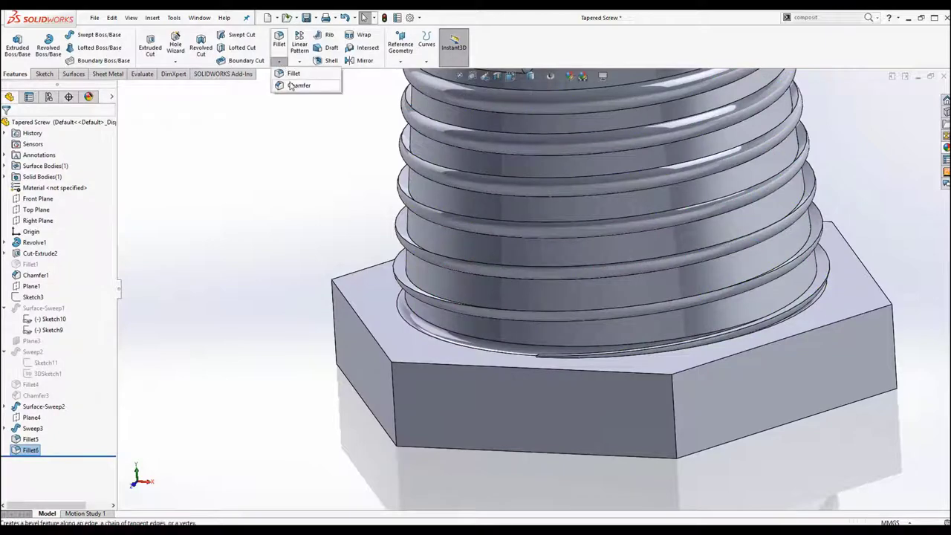
Step: Add Chamfer4 at 0.70 mm × 45° on the six top edges of the hex base
key("c")
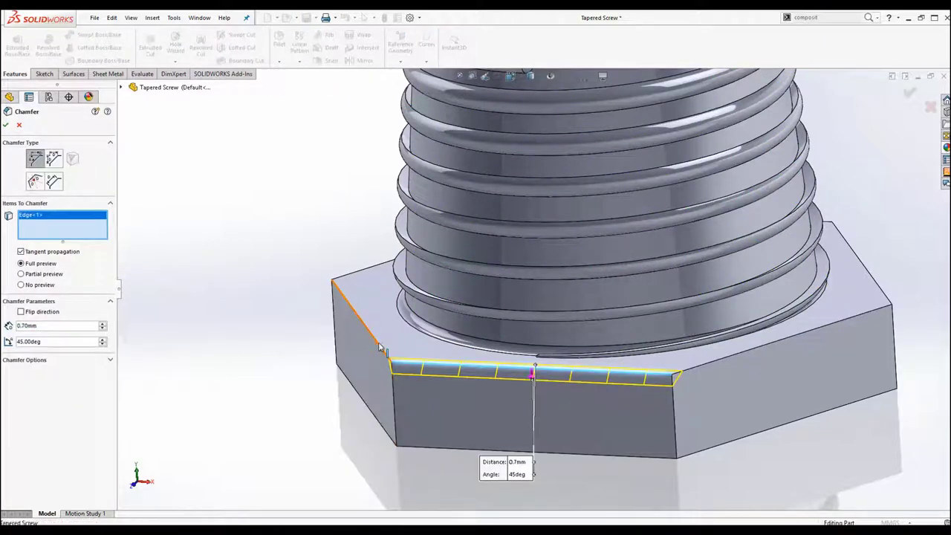
left_click(721, 364)
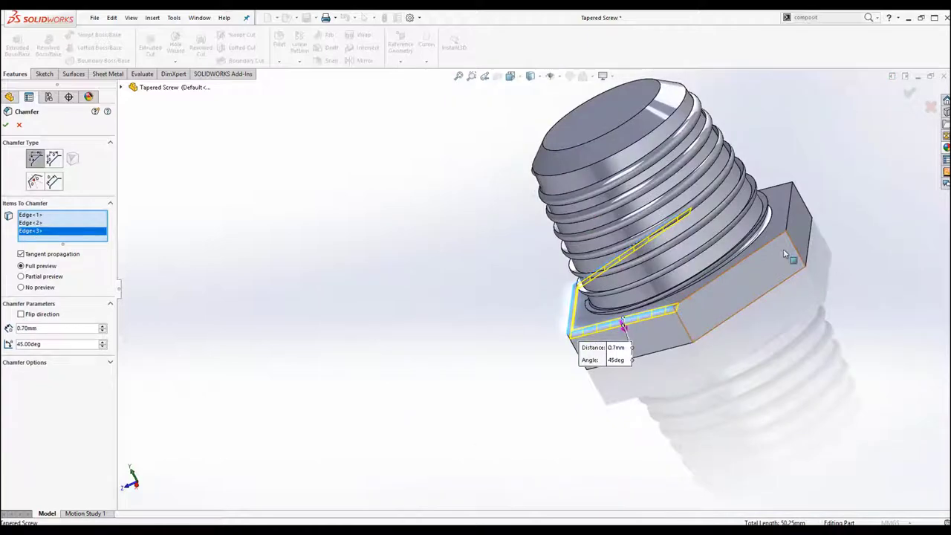
middle_click_drag(721, 364, 624, 290)
left_click(623, 292)
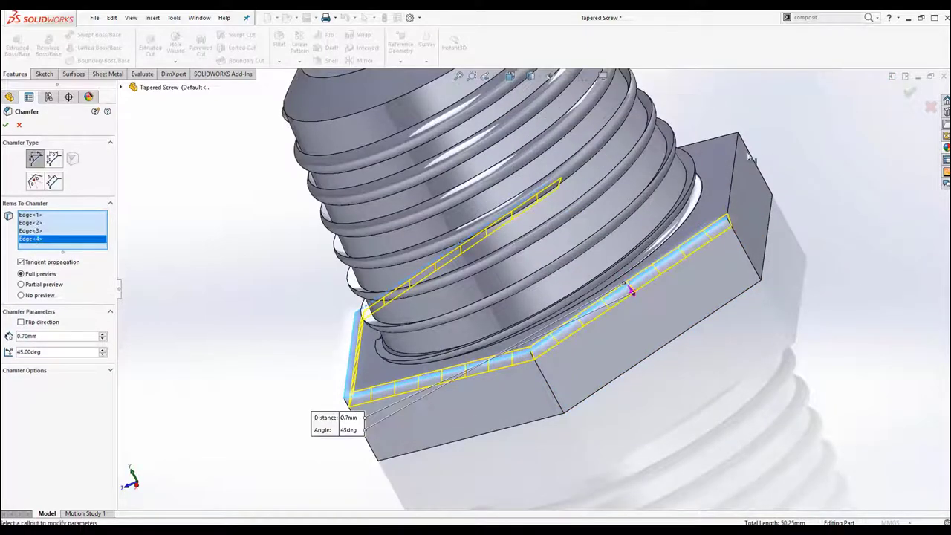
left_click(749, 155)
middle_click_drag(749, 155, 769, 99)
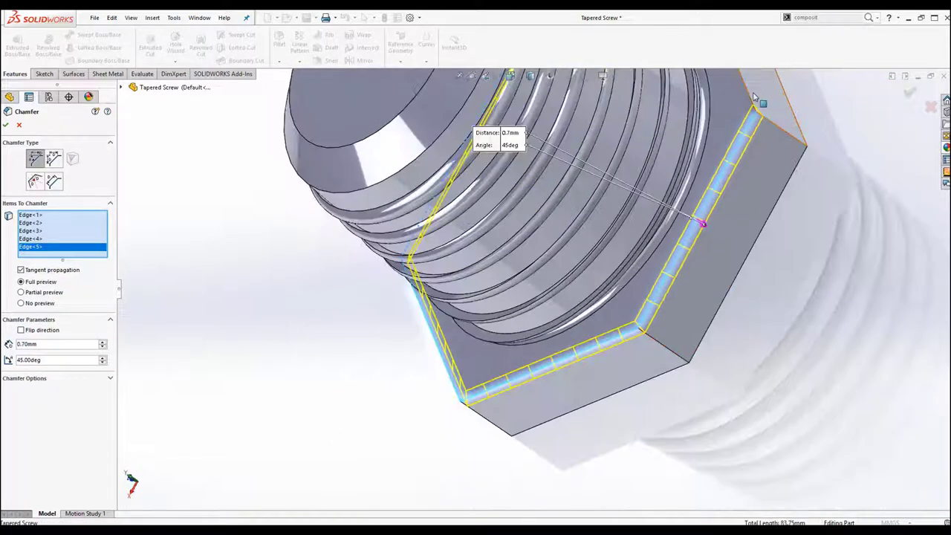
left_click(750, 96)
right_click(272, 216)
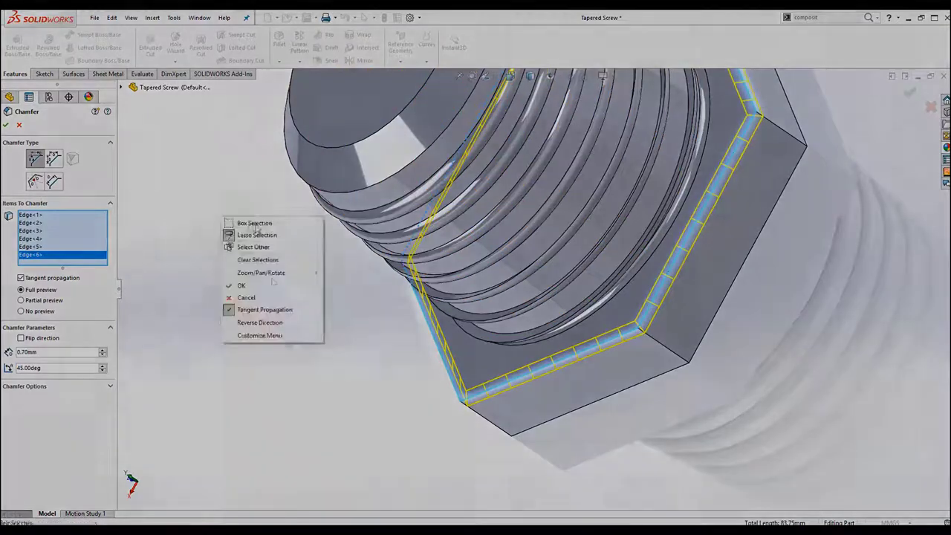
left_click(243, 285)
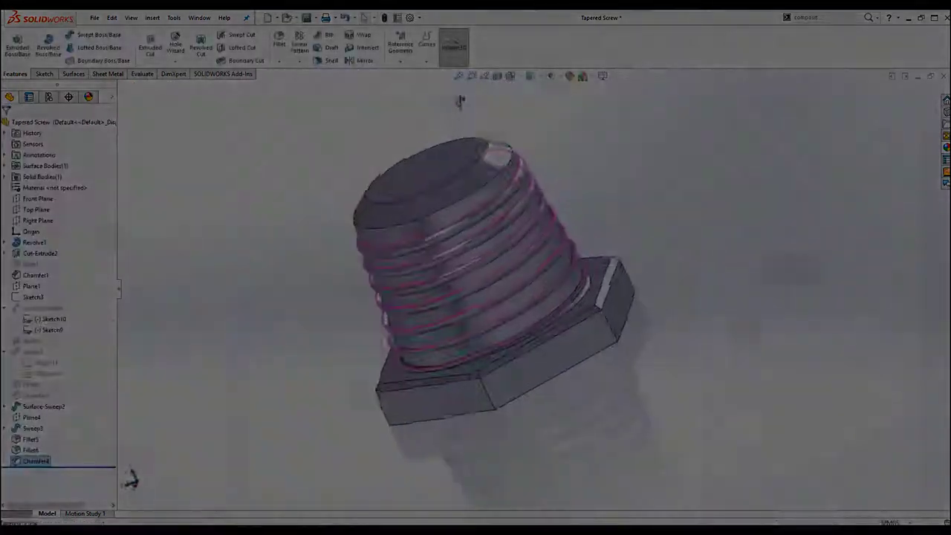